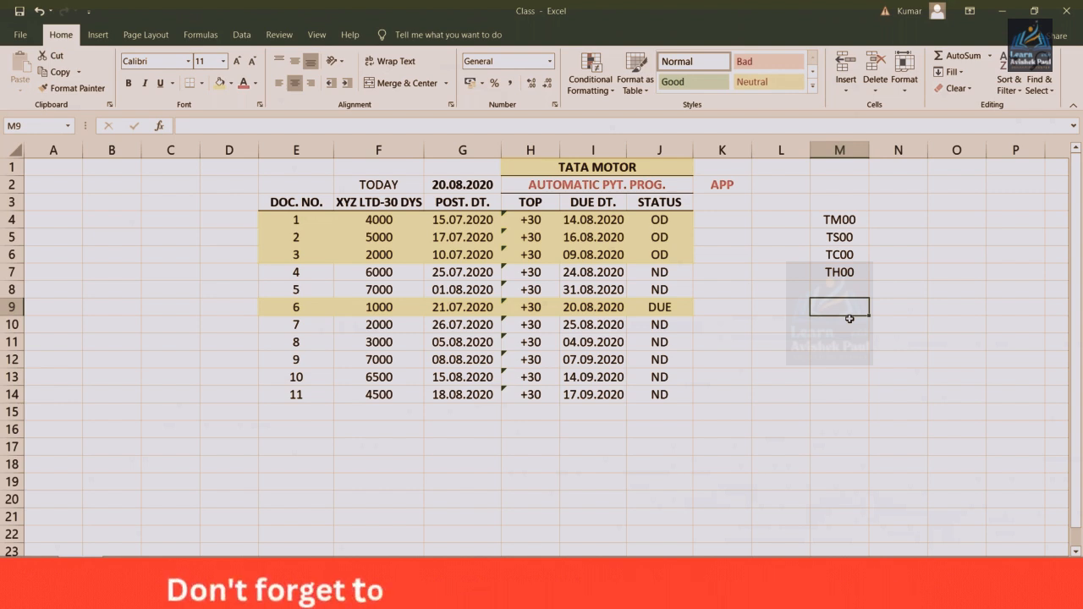
left_click(847, 290)
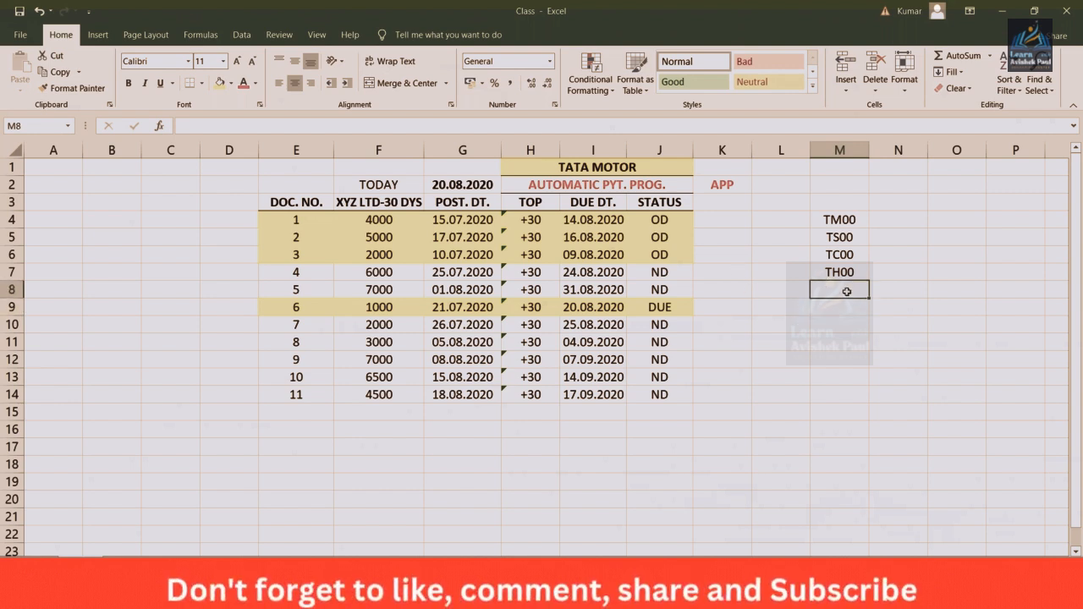
left_click(756, 290)
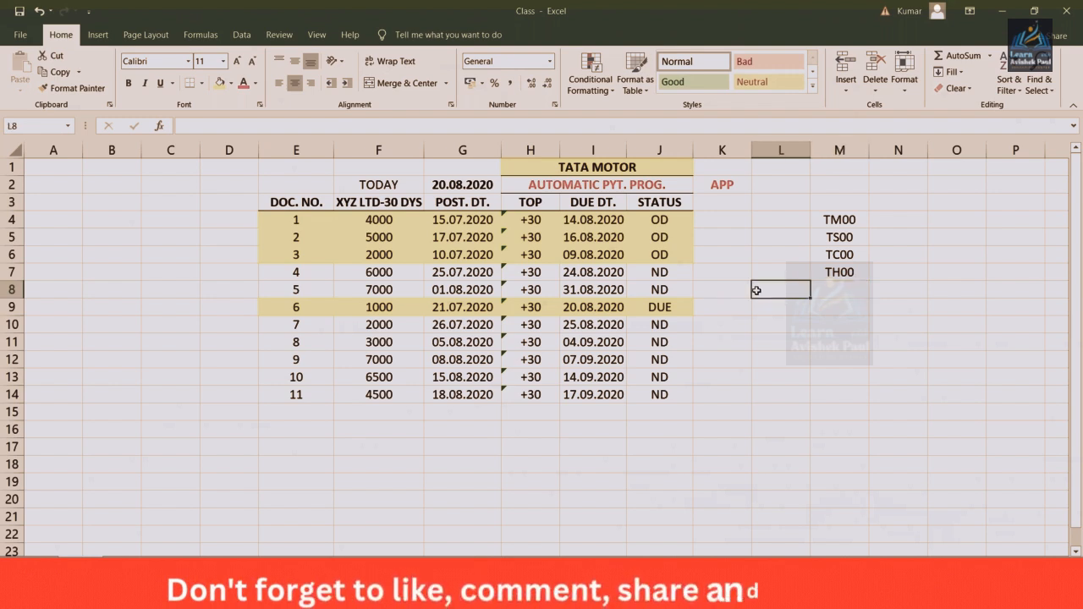
left_click(590, 220)
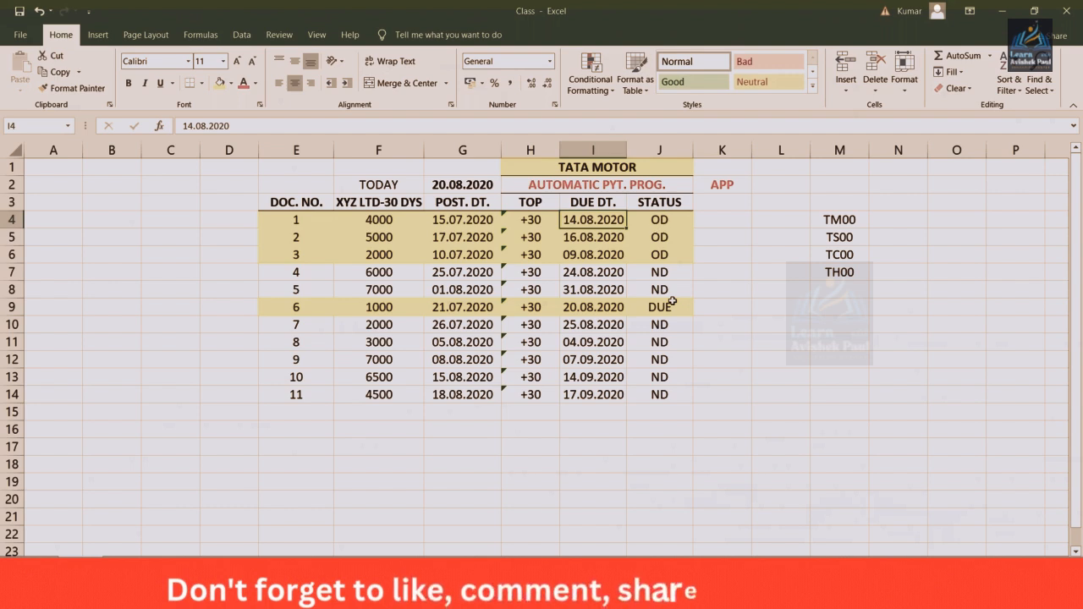
Enter 5 in cell K4 under APP and fill it down to K14 for all eleven documents
left_click(722, 220)
type("5")
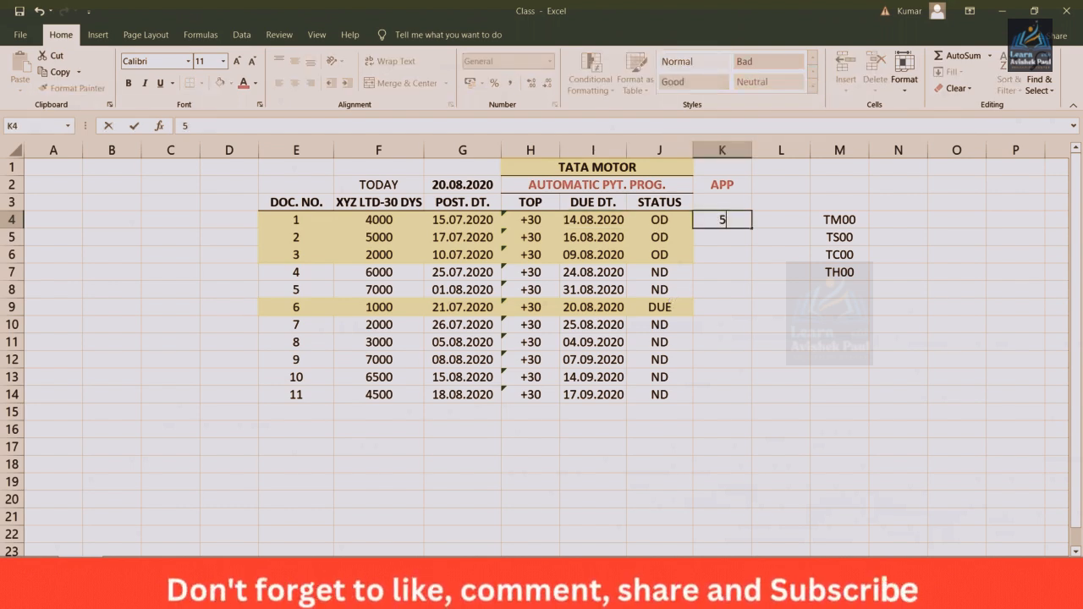
key("Return")
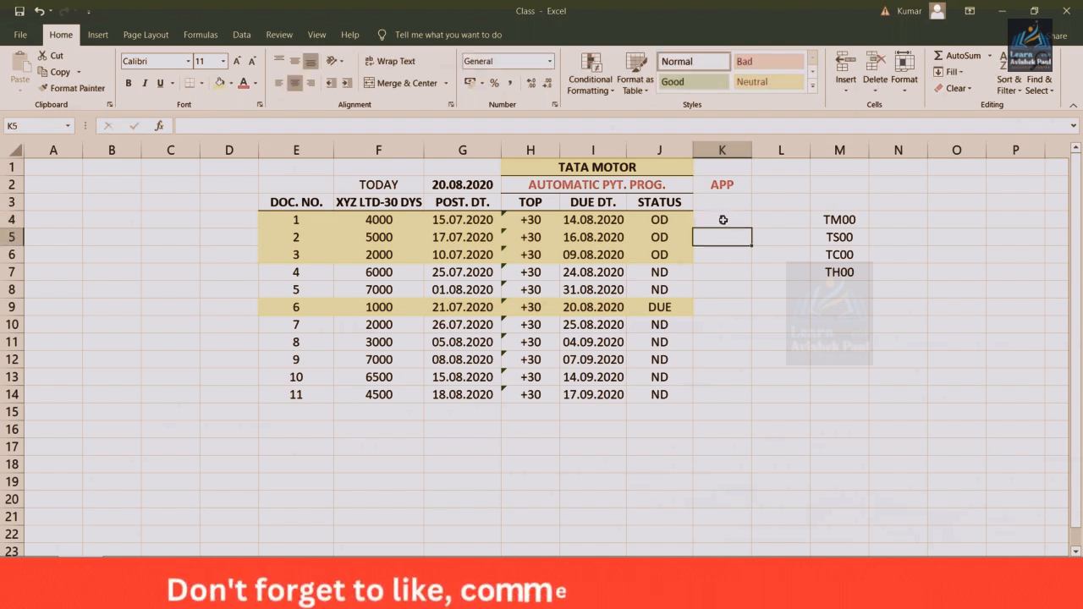
left_click(724, 220)
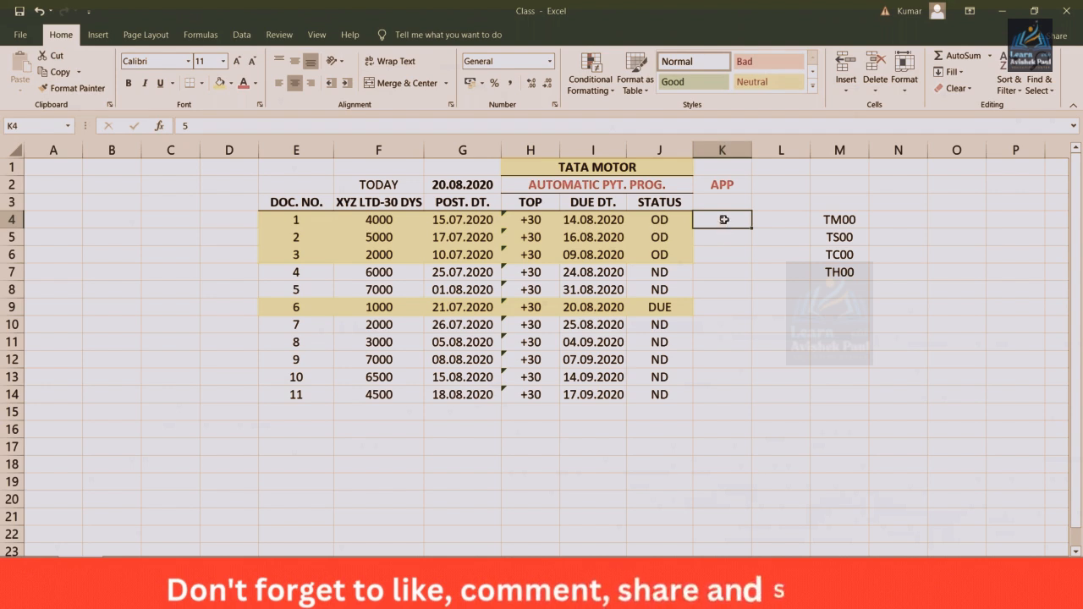
left_click_drag(725, 220, 728, 392)
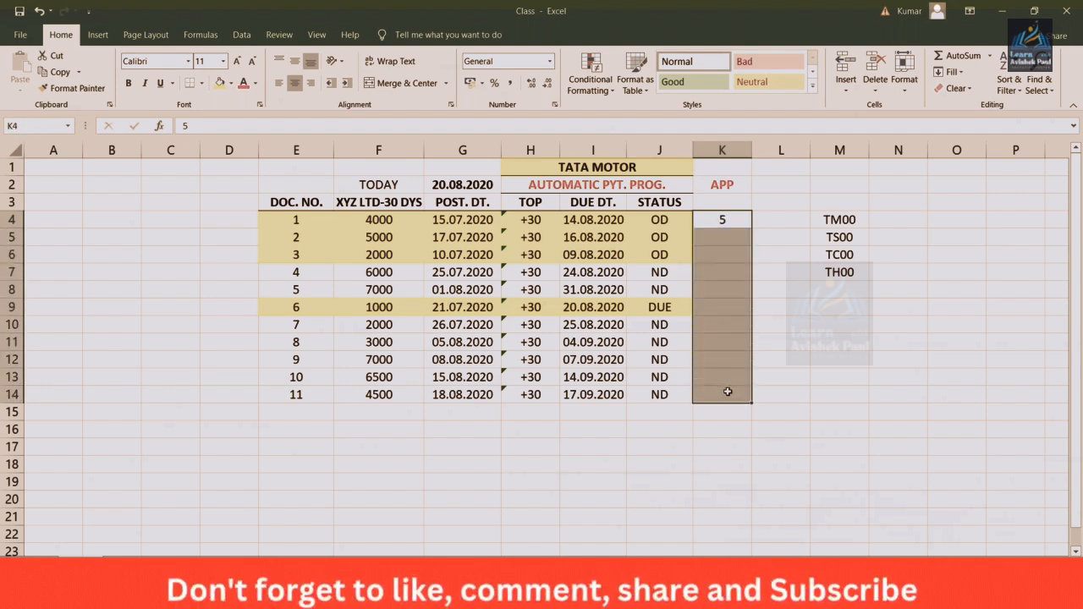
key("ctrl+d")
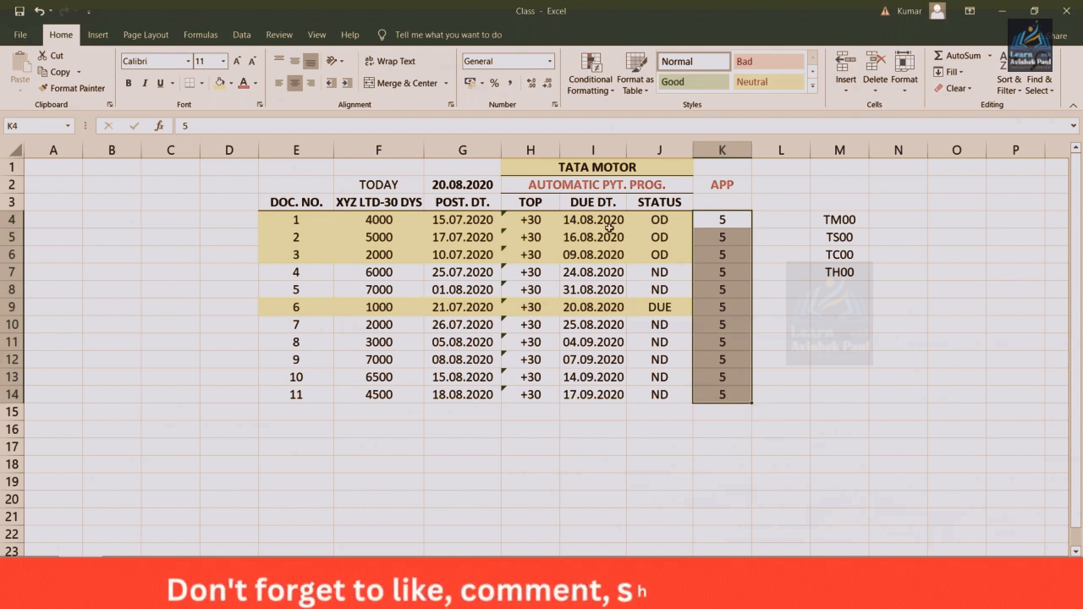
Compare document 1's due date with its APP value, and switch to SAP to look at the Tolerance days for payable field
left_click(609, 225)
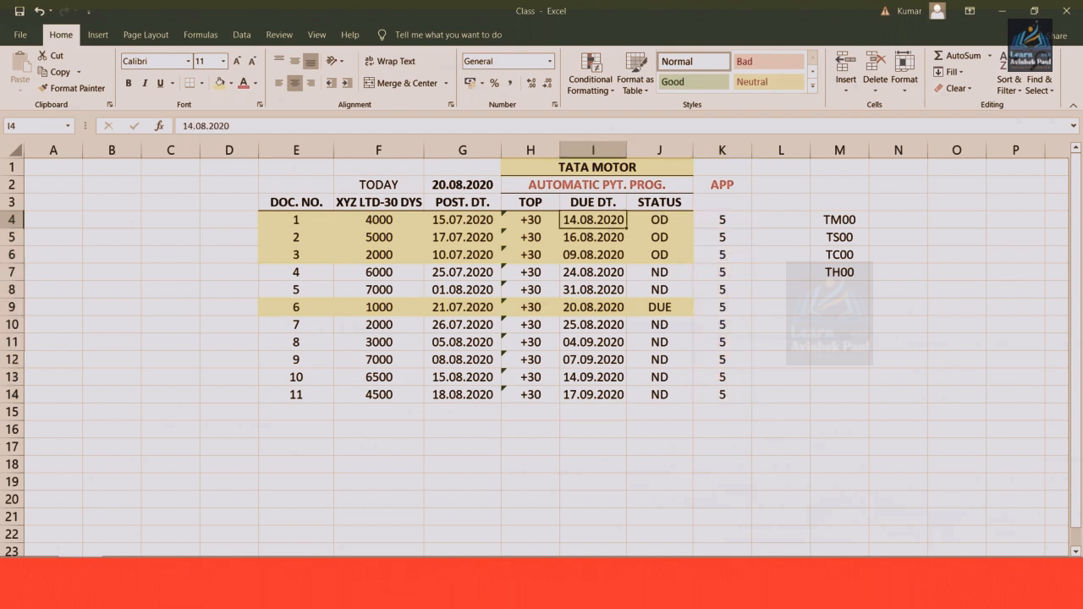
left_click(719, 219)
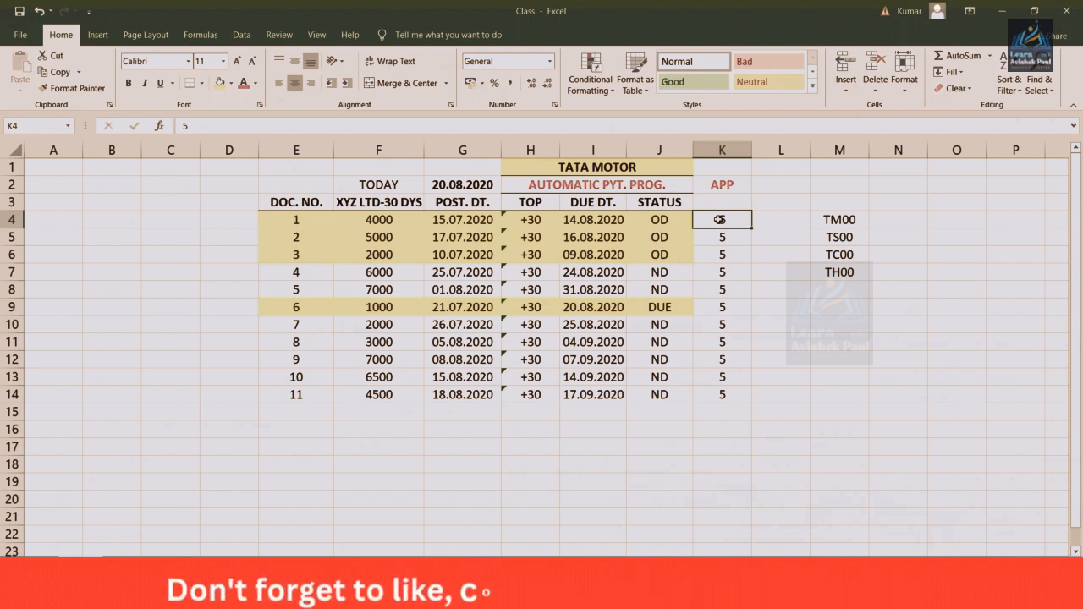
left_click(613, 222)
left_click(717, 219)
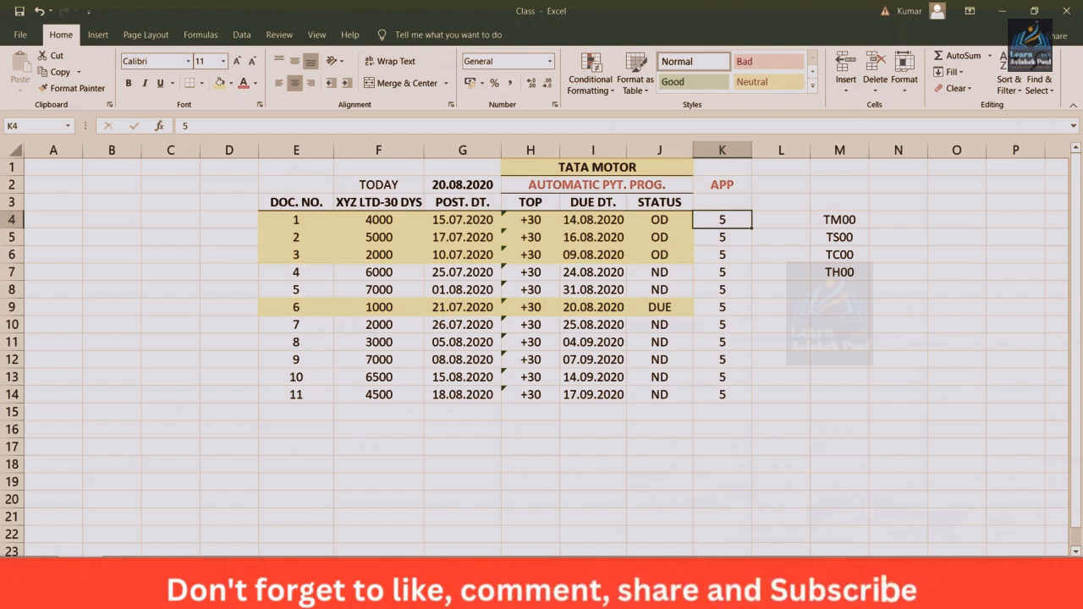
left_click(351, 597)
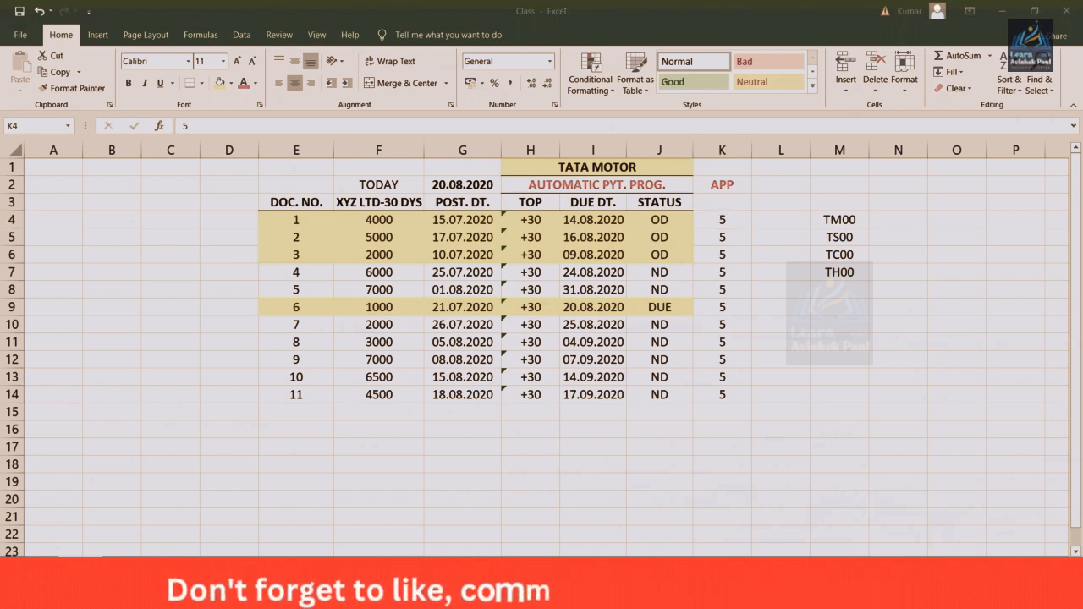
left_click(399, 552)
left_click(390, 294)
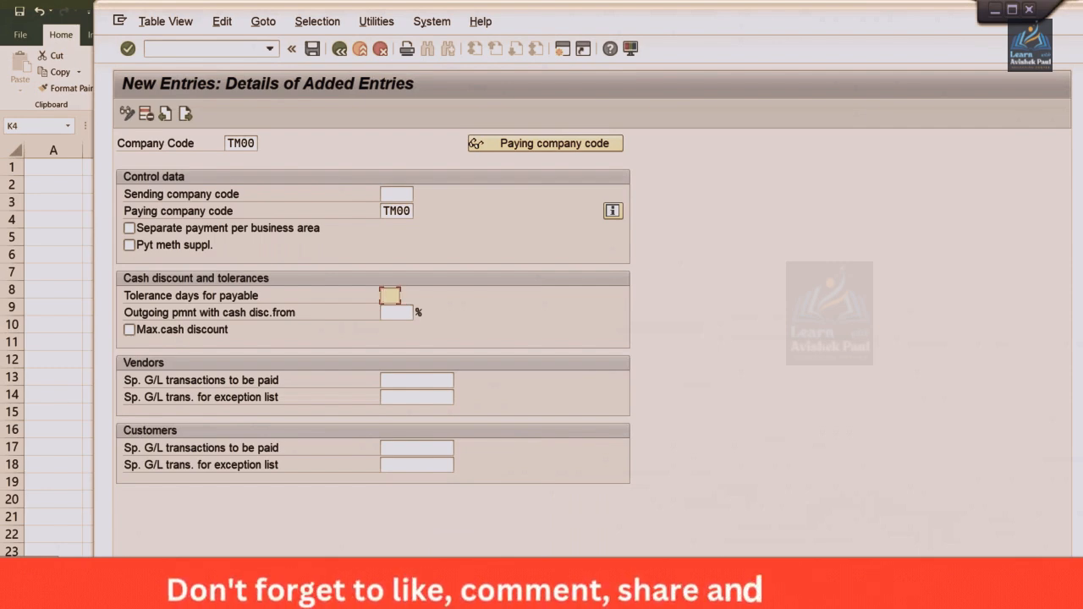
Switch back to Excel and examine the due dates, APP values and status of documents 1 and 2
key("alt+Tab")
left_click(572, 221)
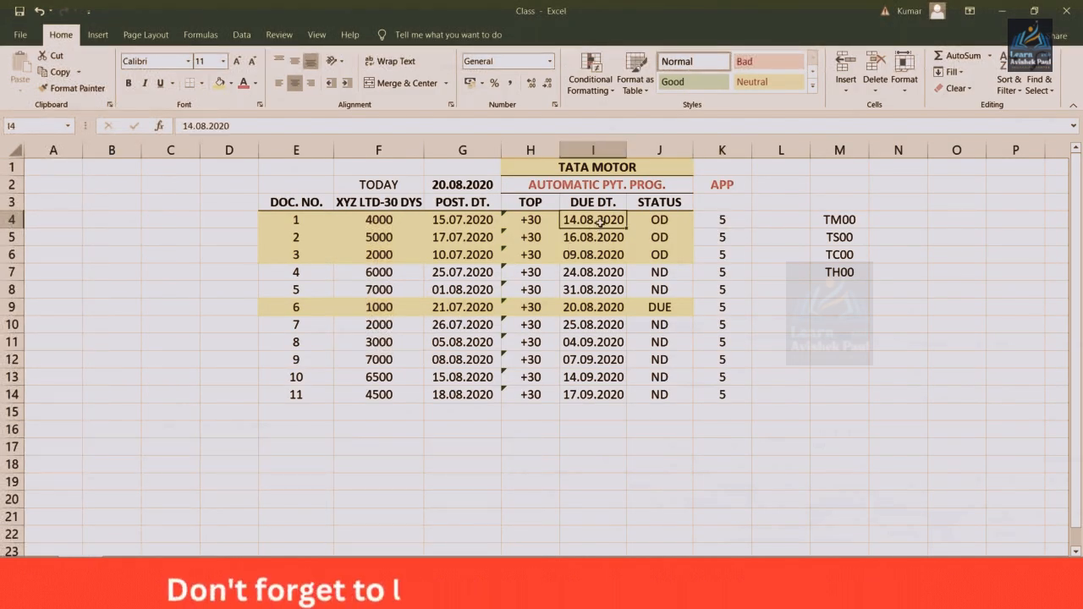
left_click(717, 220)
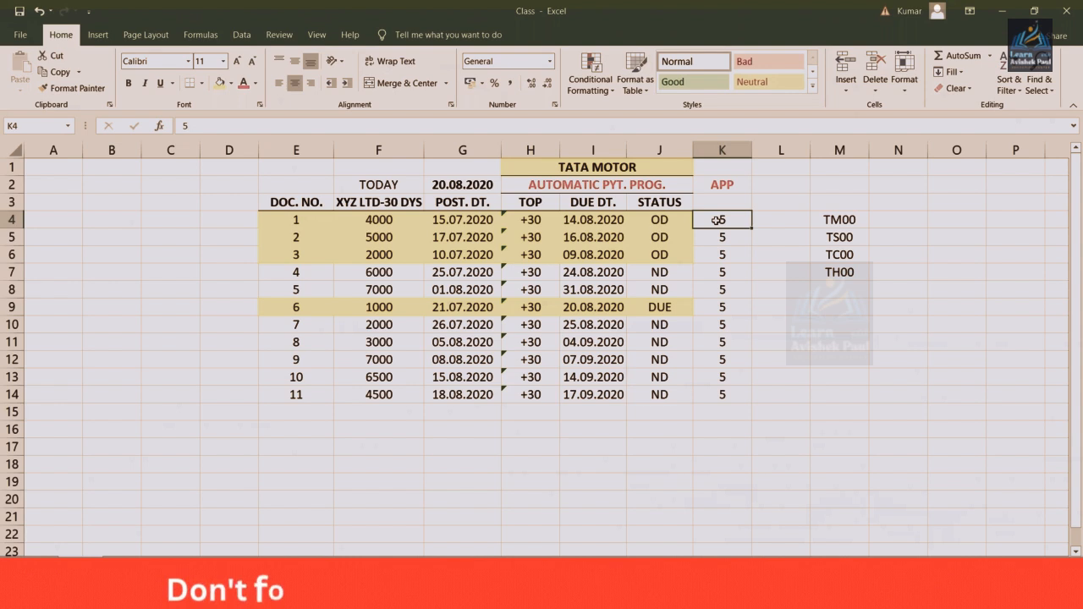
left_click(562, 237)
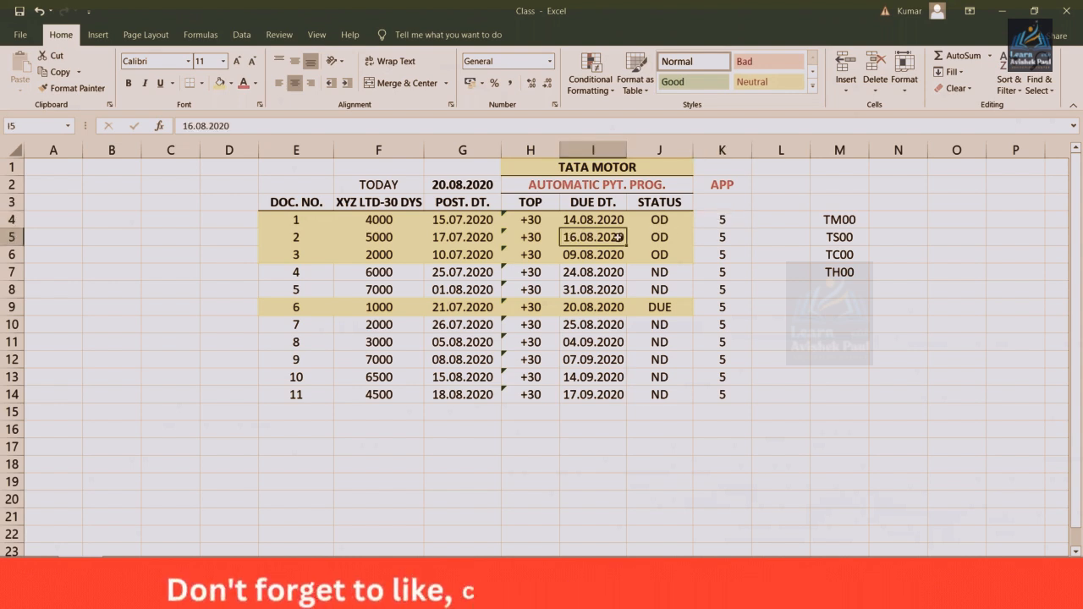
left_click(723, 239)
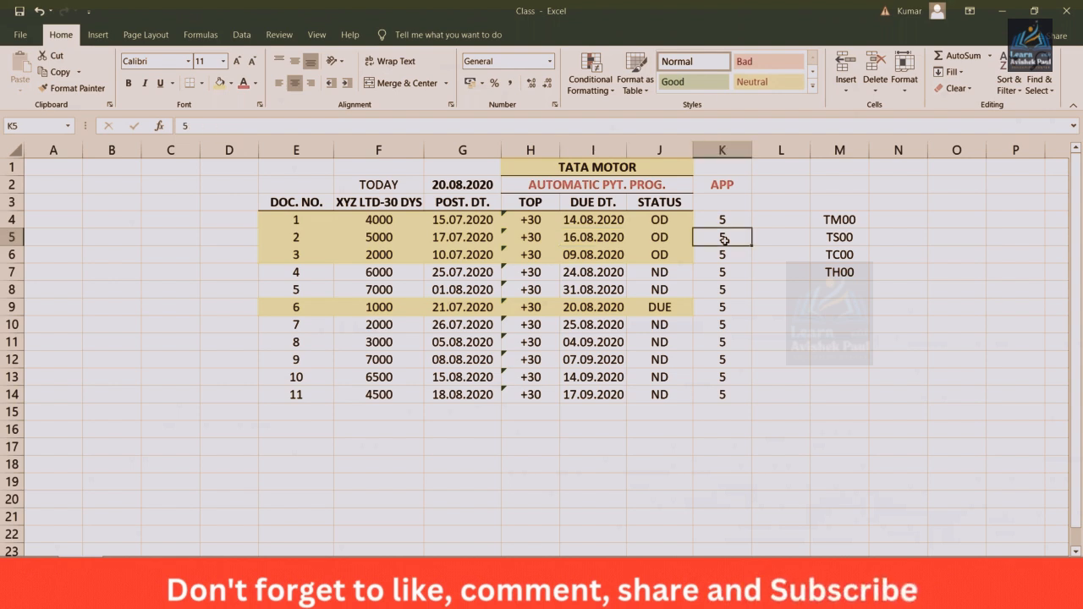
left_click(570, 241)
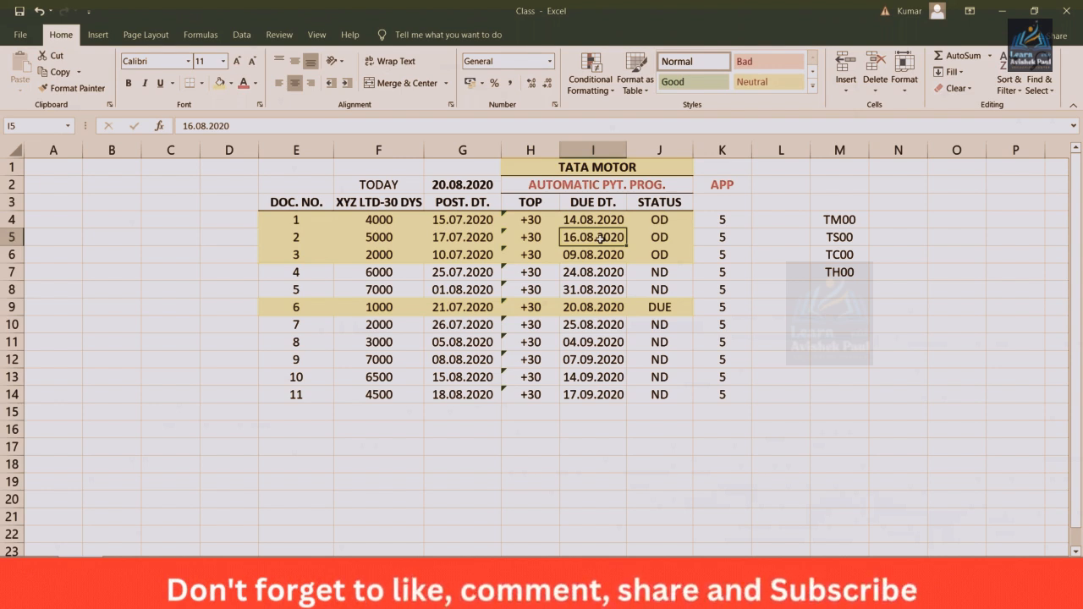
left_click(659, 238)
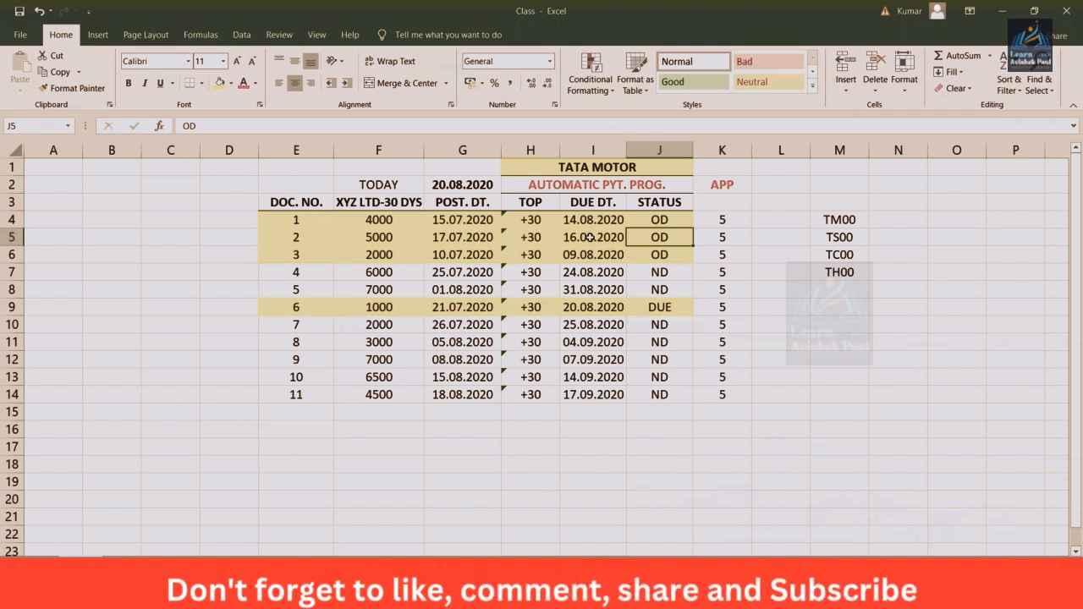
Switch to SAP, try A as the vendors' special G/L transaction to be paid, and clear the entry
key("alt+Tab")
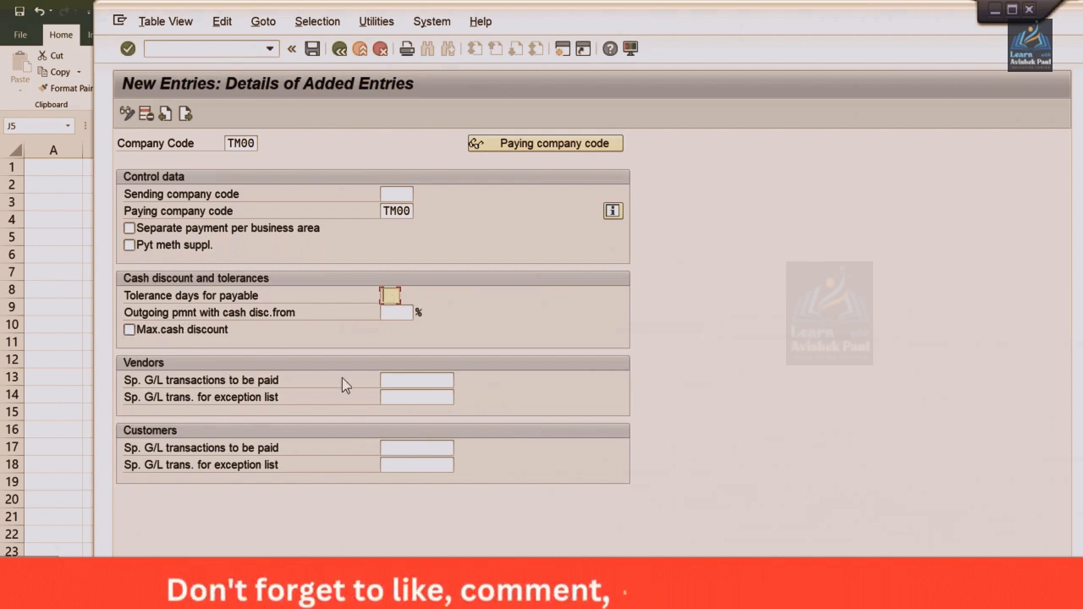
left_click(400, 380)
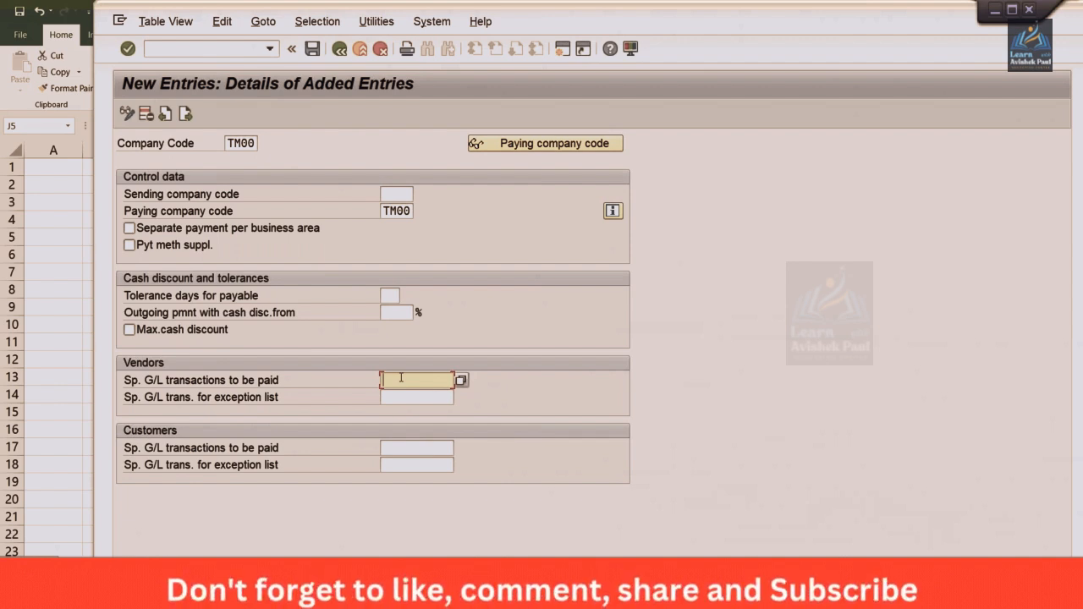
type("A")
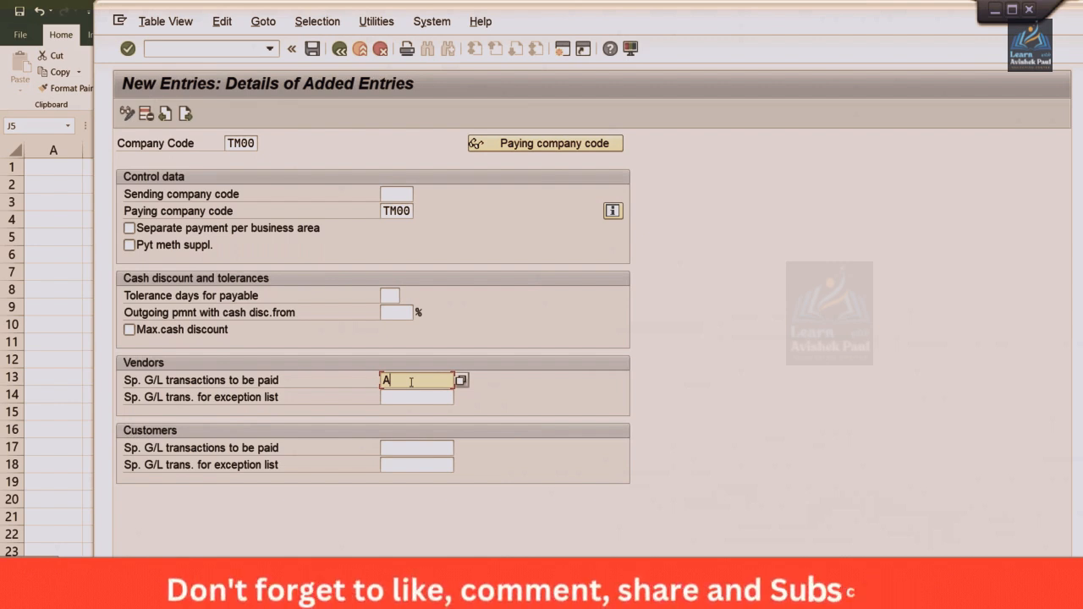
key("BackSpace")
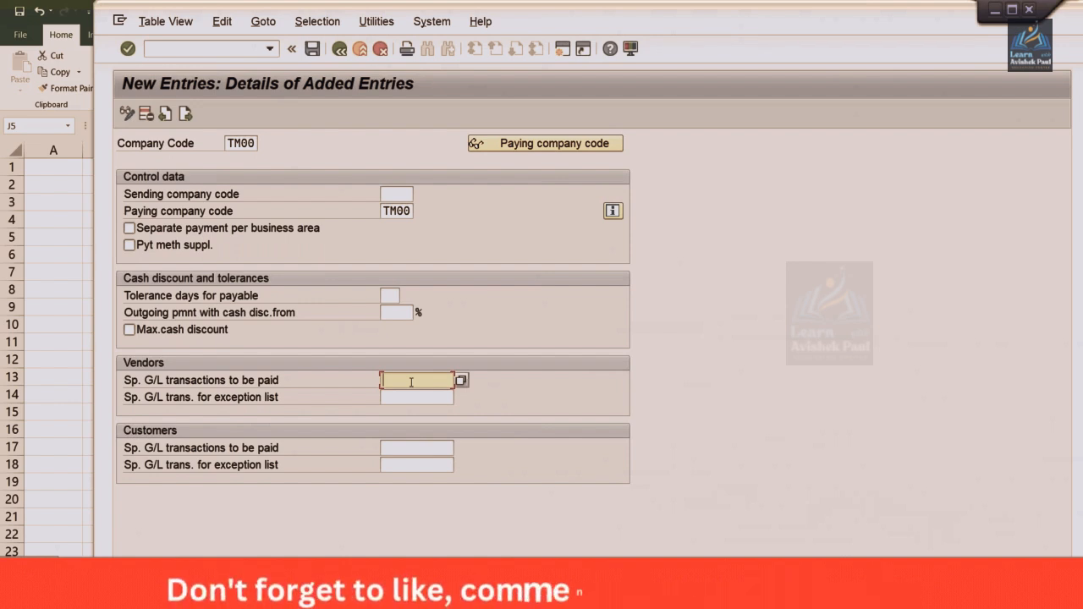
Review the sending company code, paying company code and tolerance days fields of the TM00 entry
left_click(391, 195)
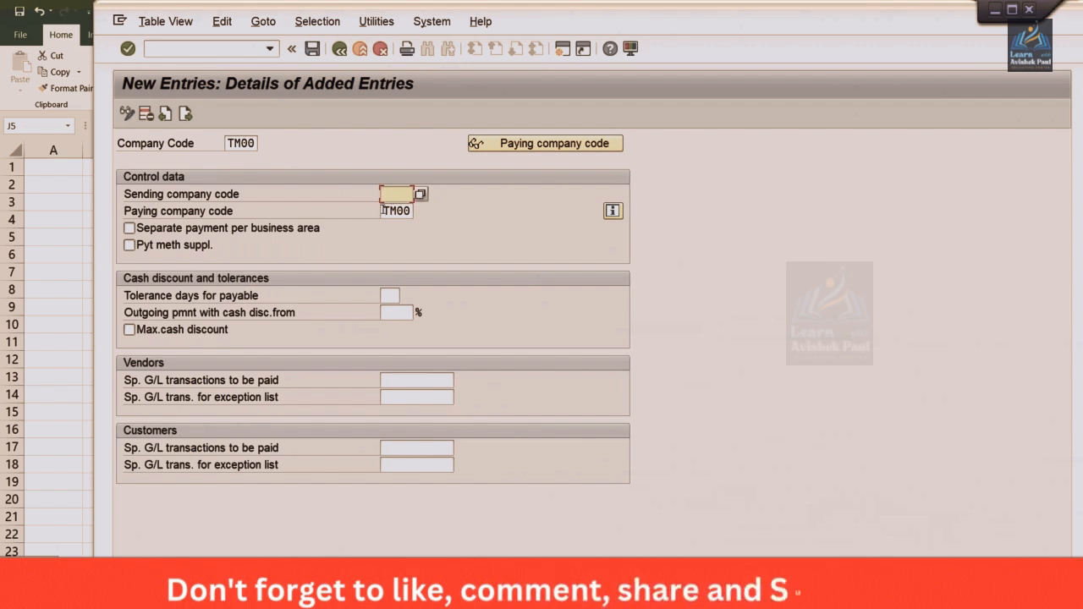
left_click(383, 210)
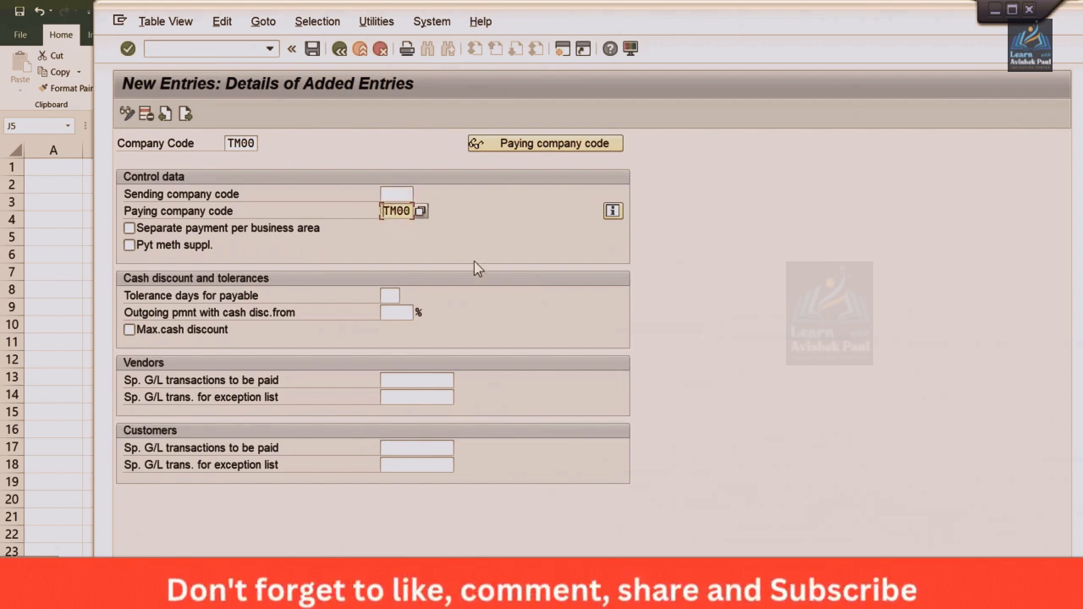
left_click(391, 295)
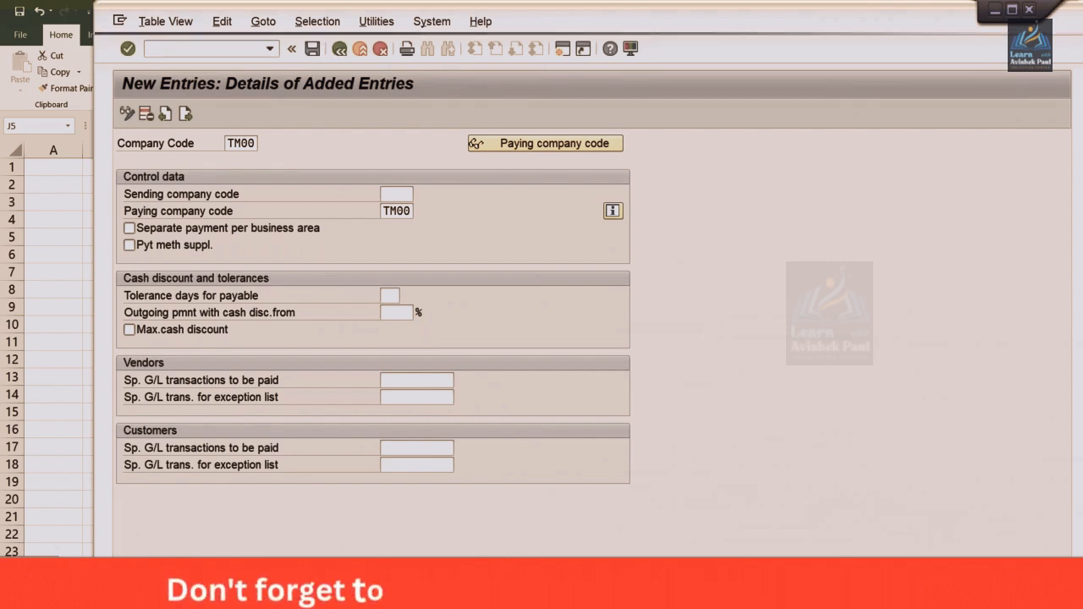
Log on to SAP client 800 with the user name and account password, declining the detailed connection error description
left_click(337, 534)
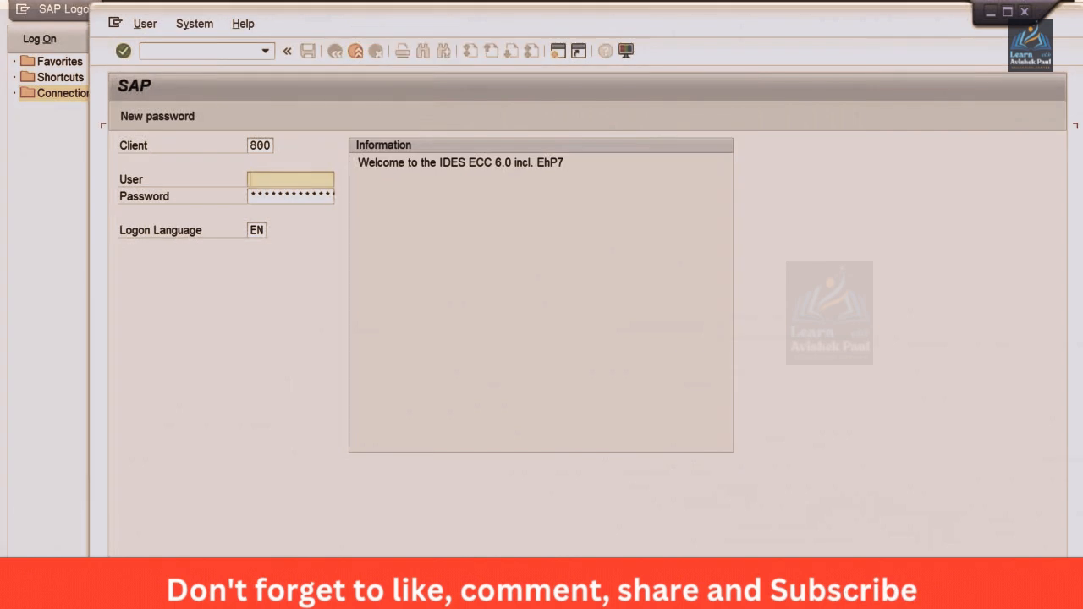
key("Down")
key("Down")
key("Tab")
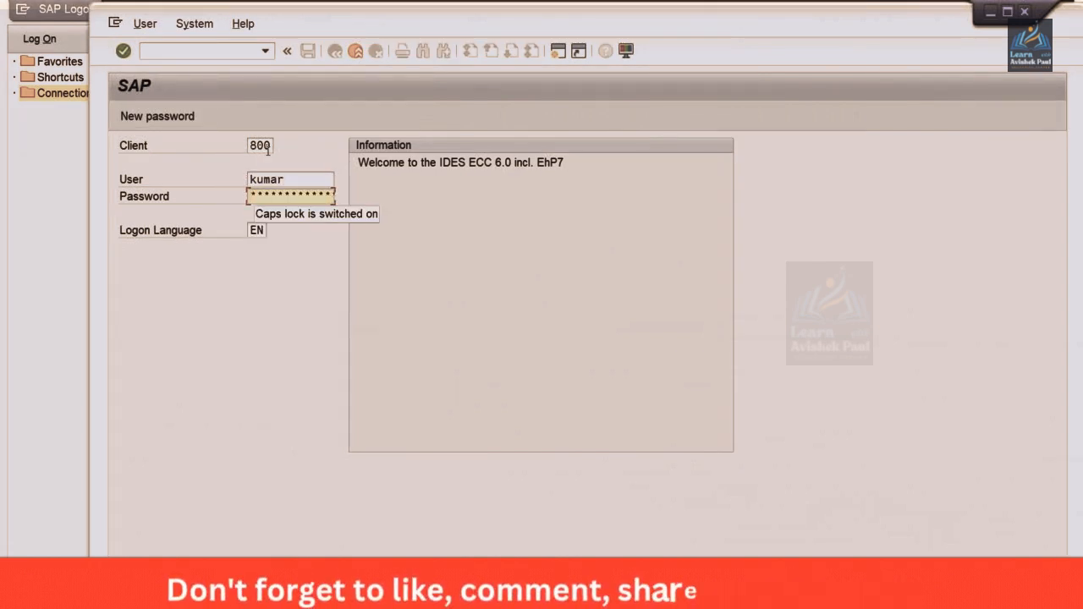
key("Caps_Lock")
key("Return")
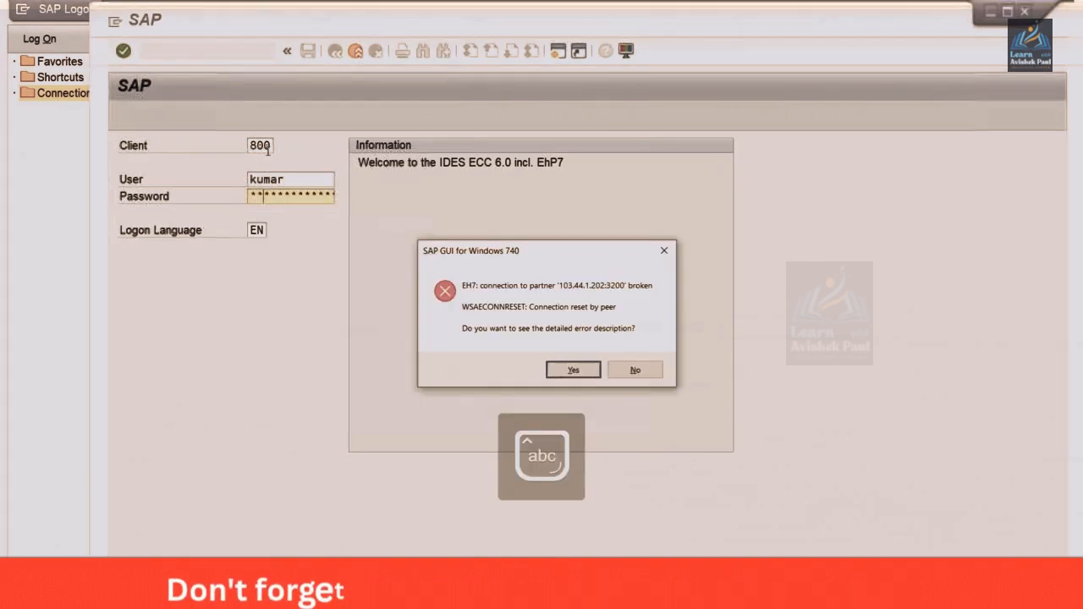
key("Right")
key("Return")
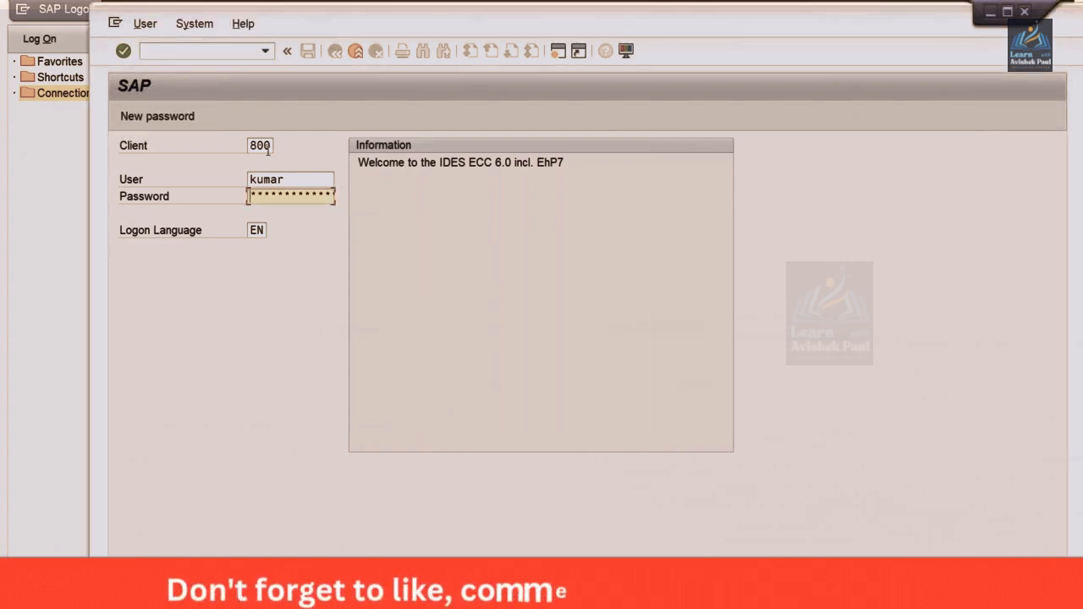
type("*****")
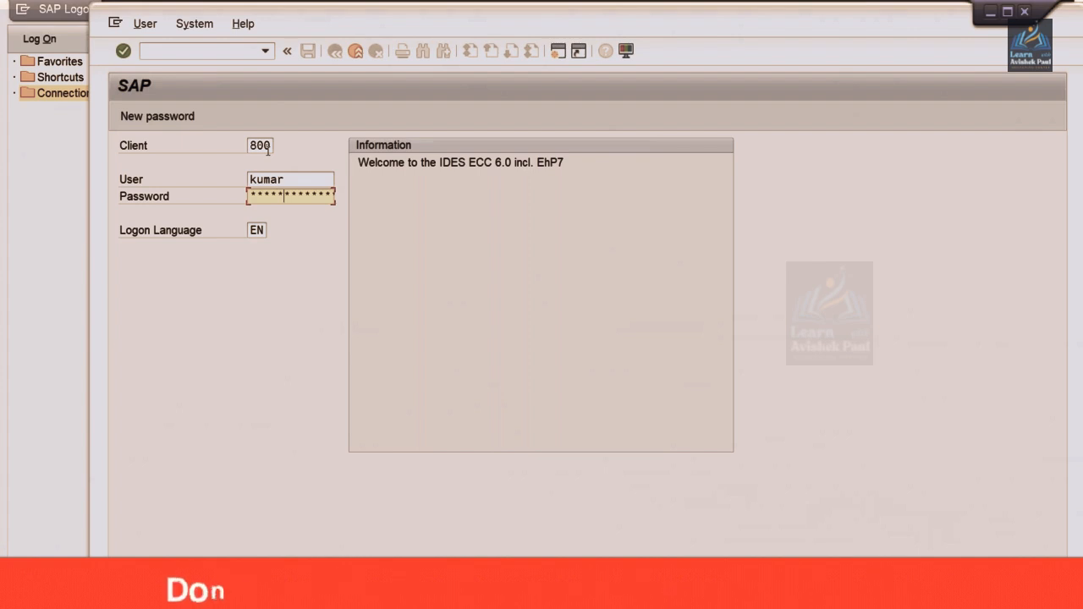
key("Return")
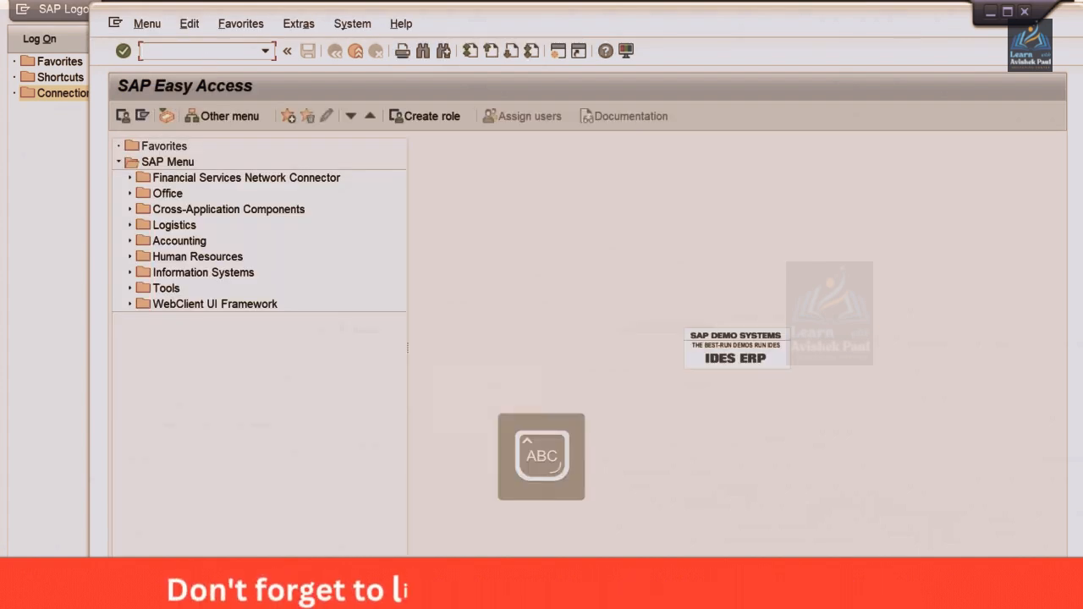
Run transaction FBZP and open the payment program settings for all company codes
type("FBZP")
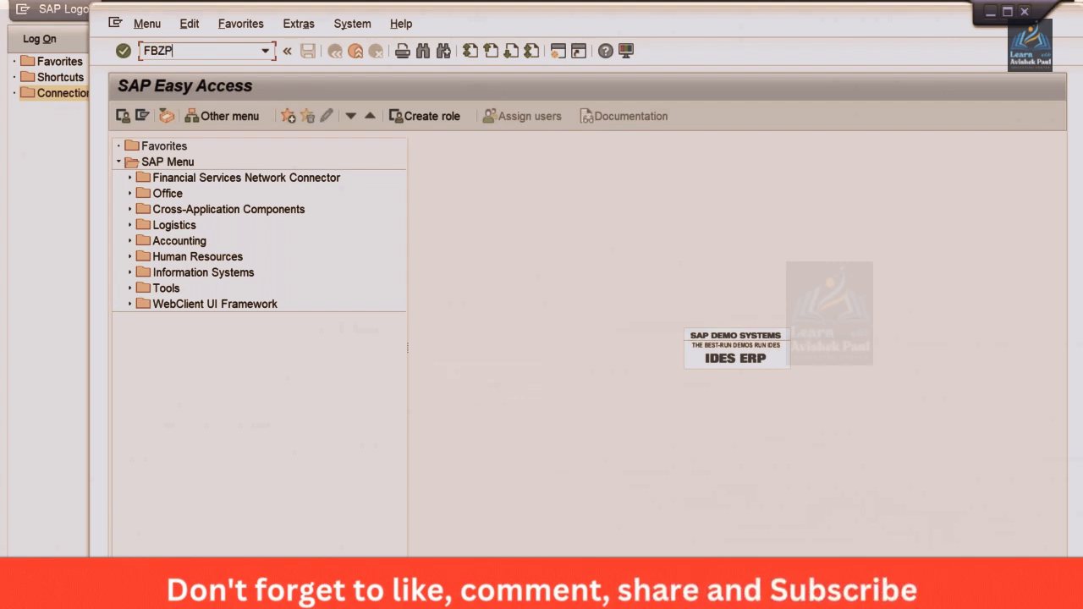
key("Return")
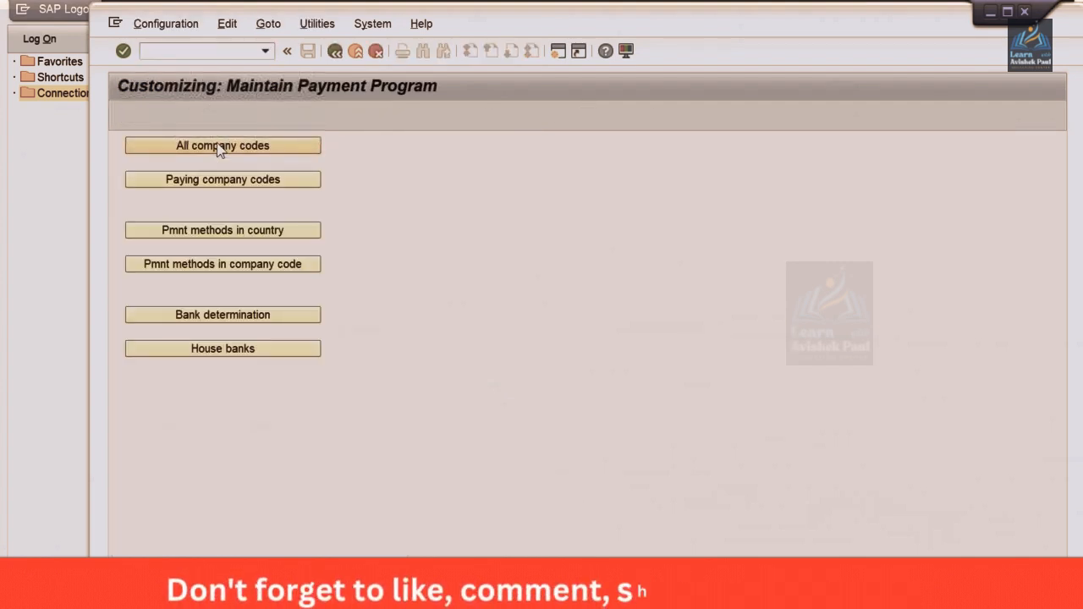
left_click(219, 149)
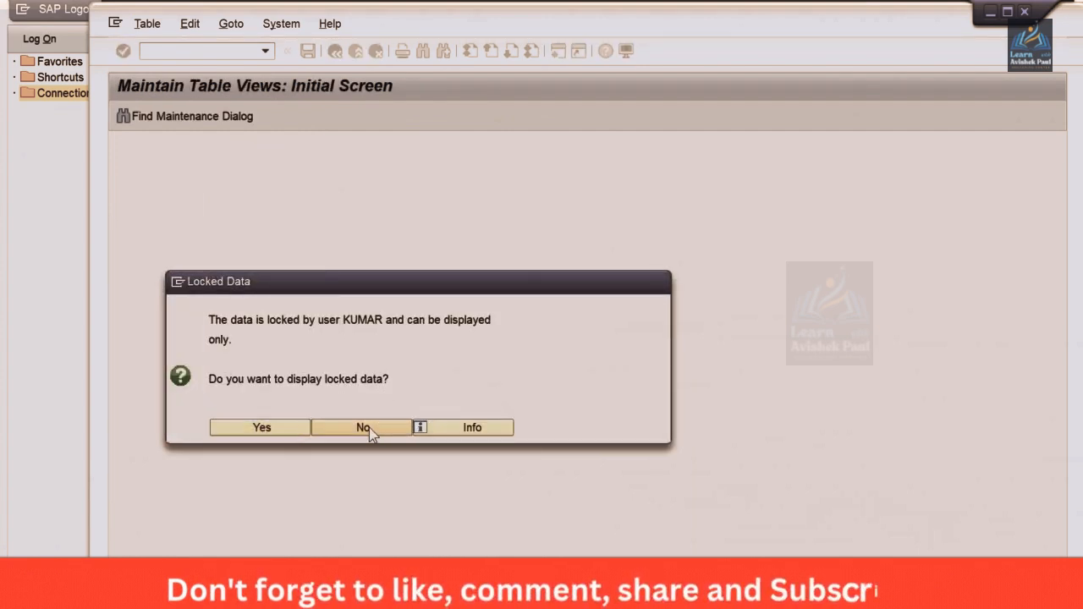
Decline displaying the locked company code data and run transaction SM12 to open the lock entry selection
left_click(369, 427)
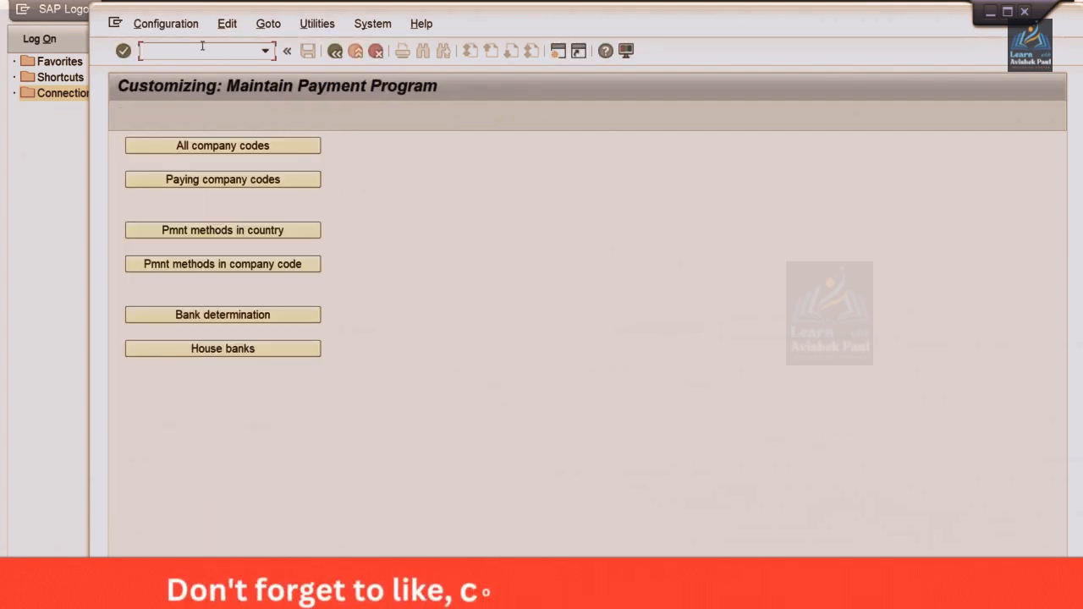
type("/")
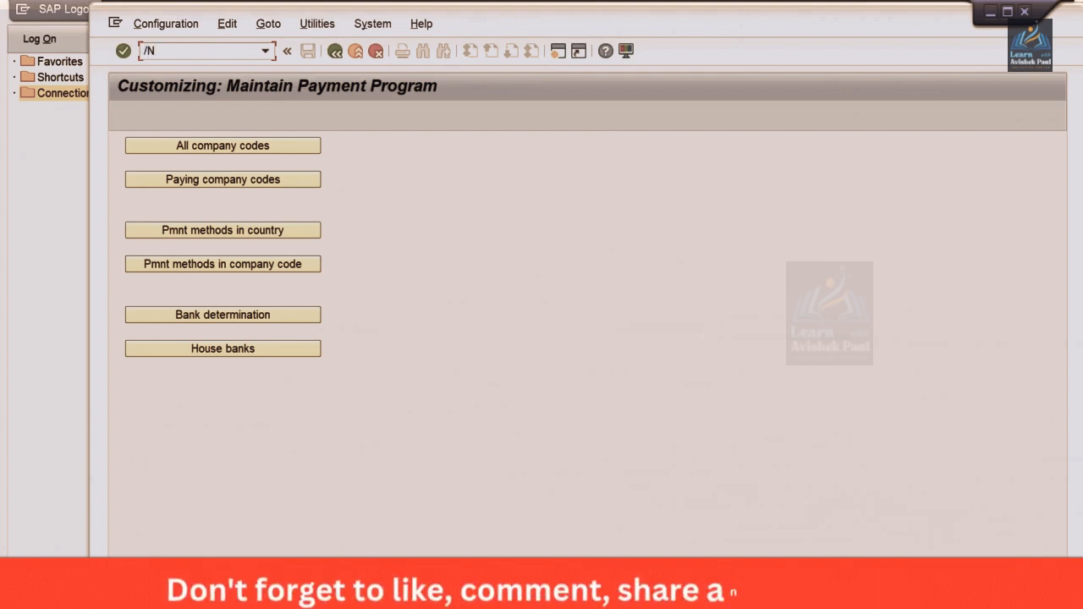
type("NSM")
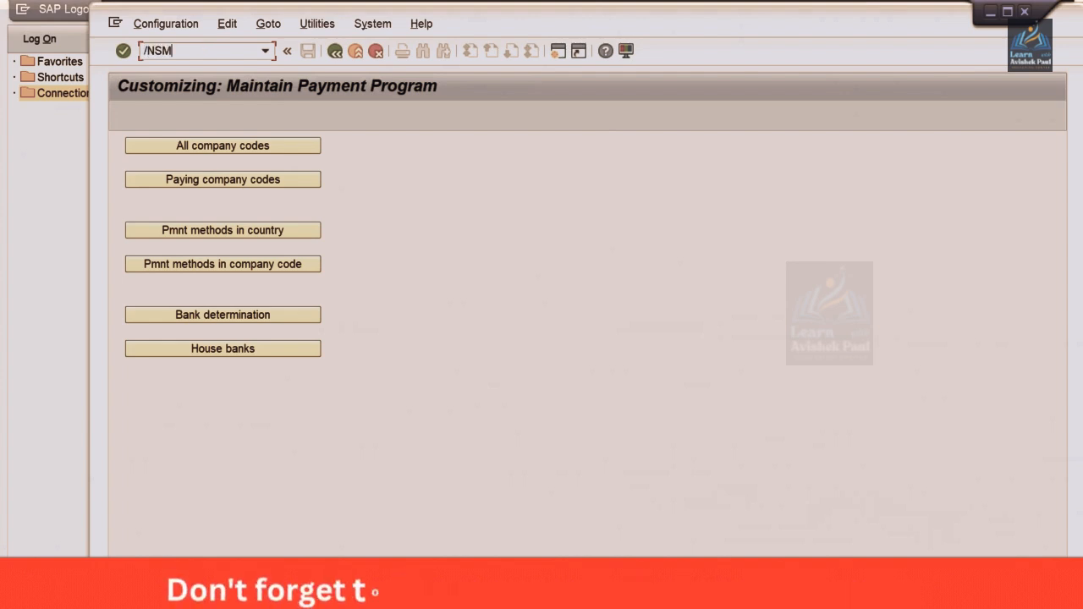
type("12")
key("Return")
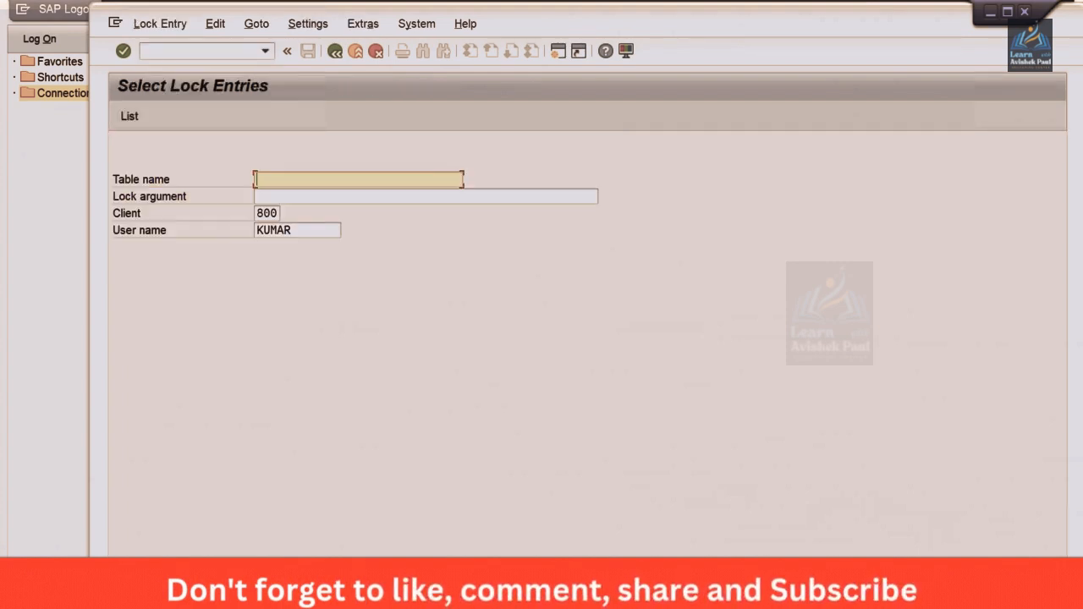
Clear the user name filter and list the lock entries of all users in client 800
double_click(321, 227)
key("BackSpace")
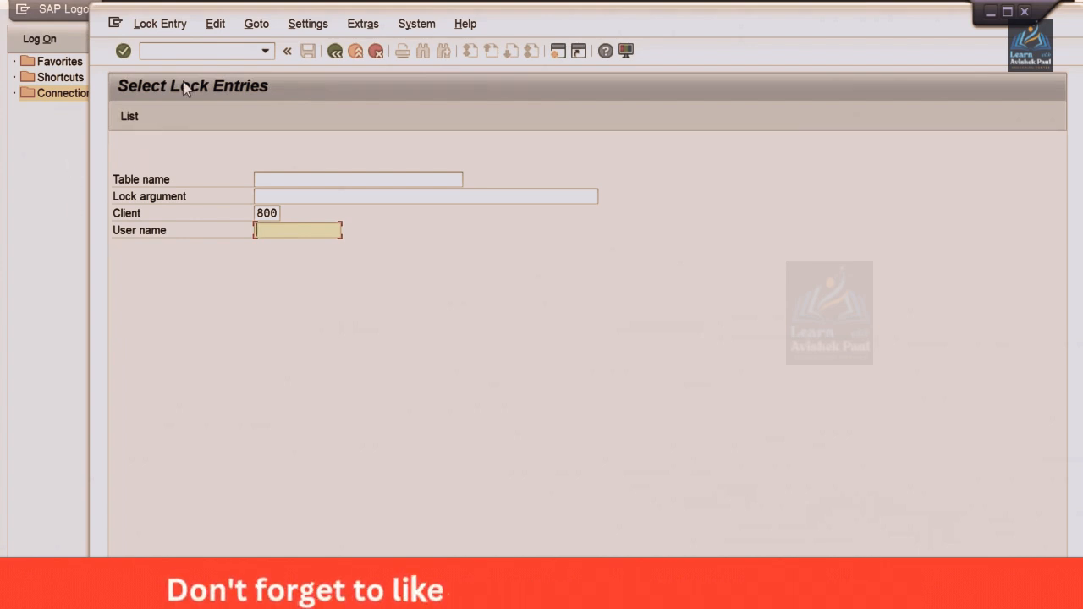
left_click(182, 54)
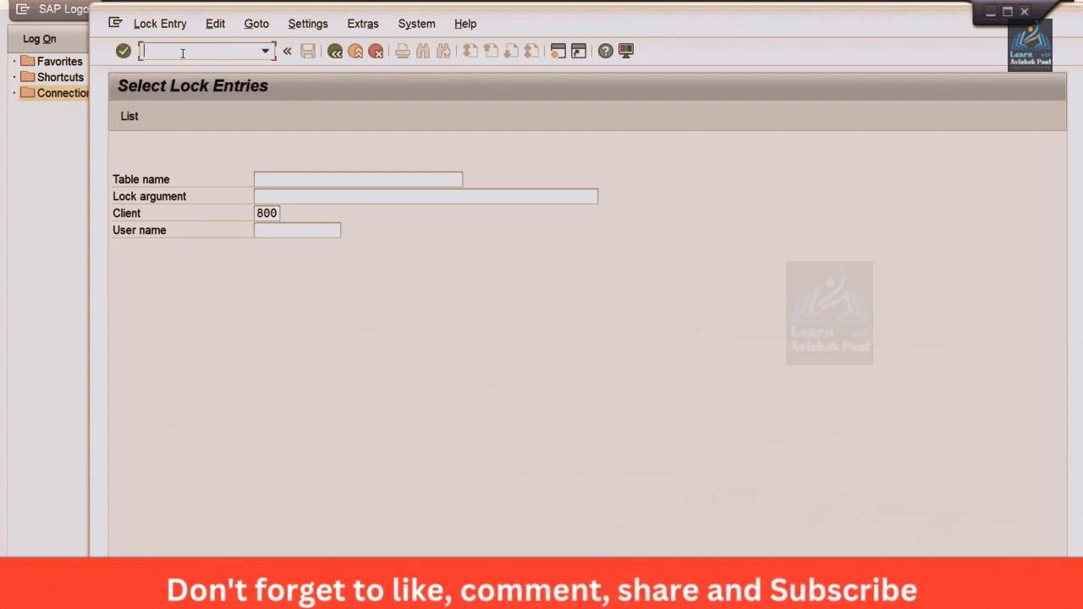
left_click(306, 231)
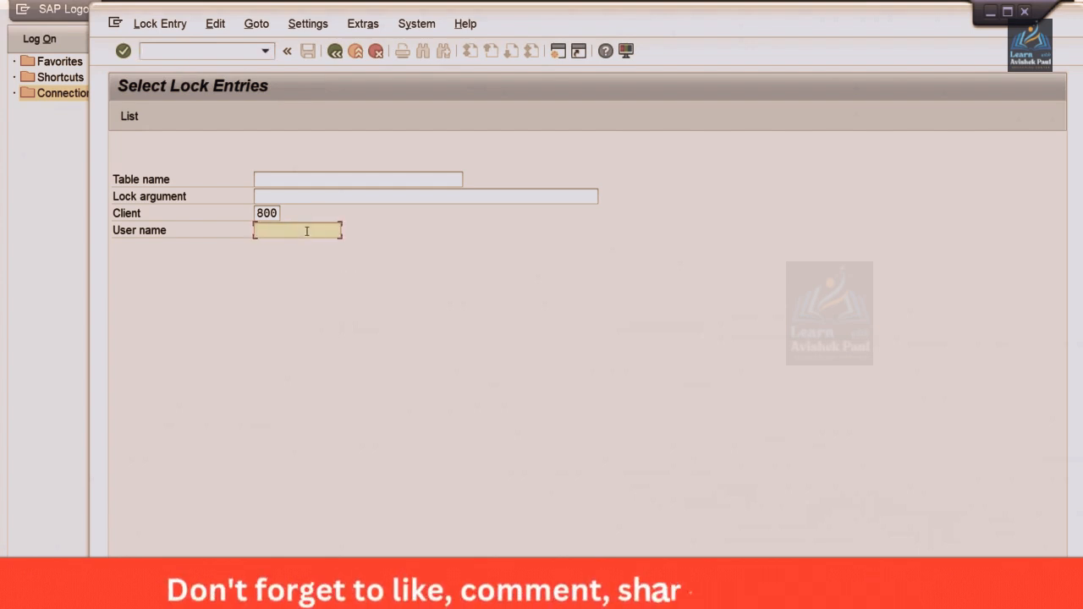
key("Return")
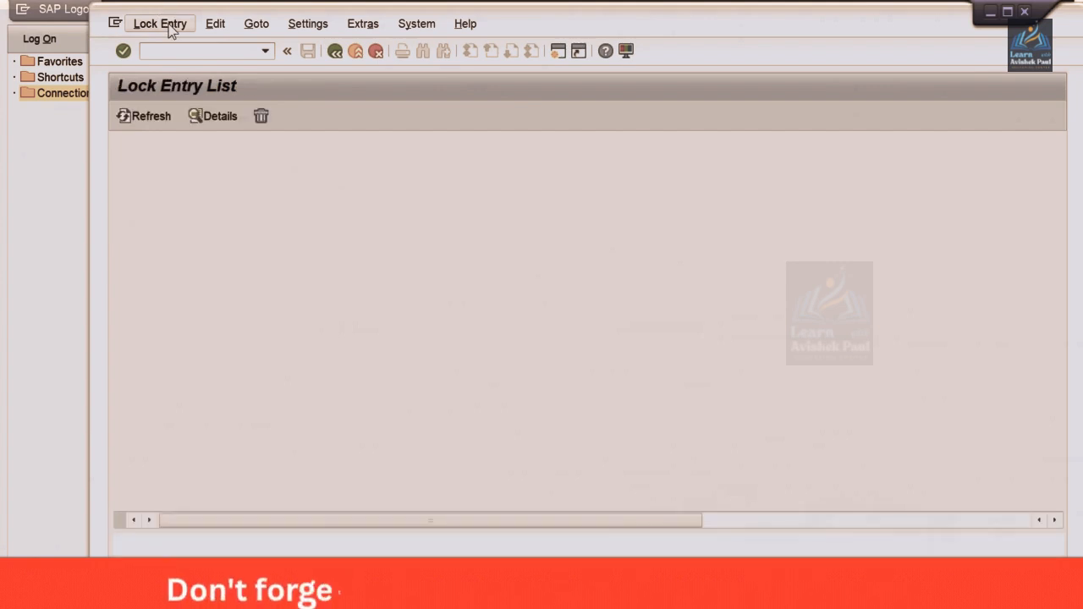
Delete all listed lock entries and close the help text on manual lock deletion
left_click(168, 26)
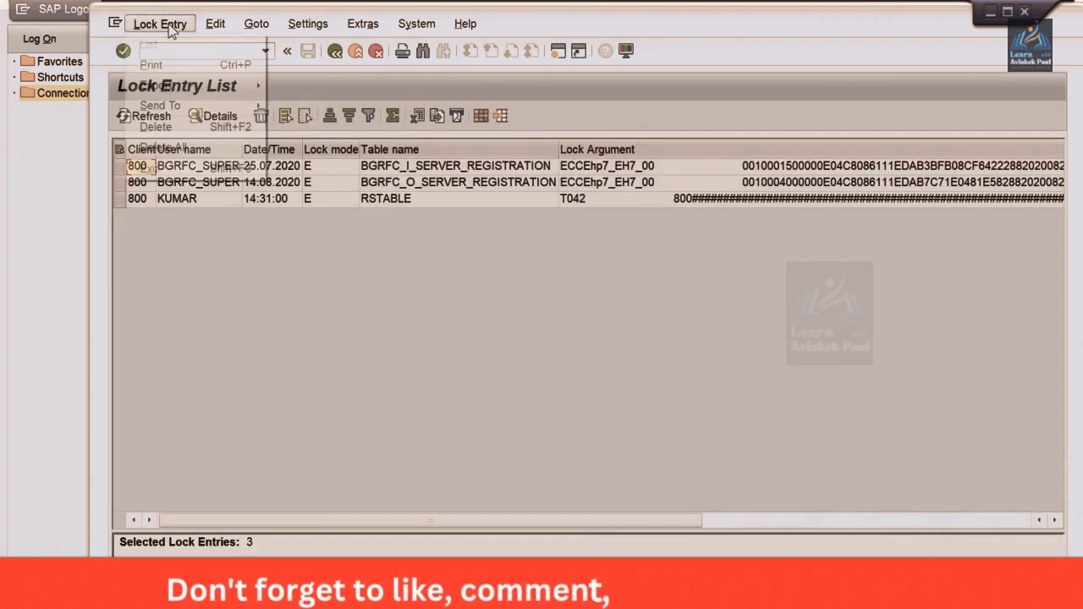
left_click(189, 149)
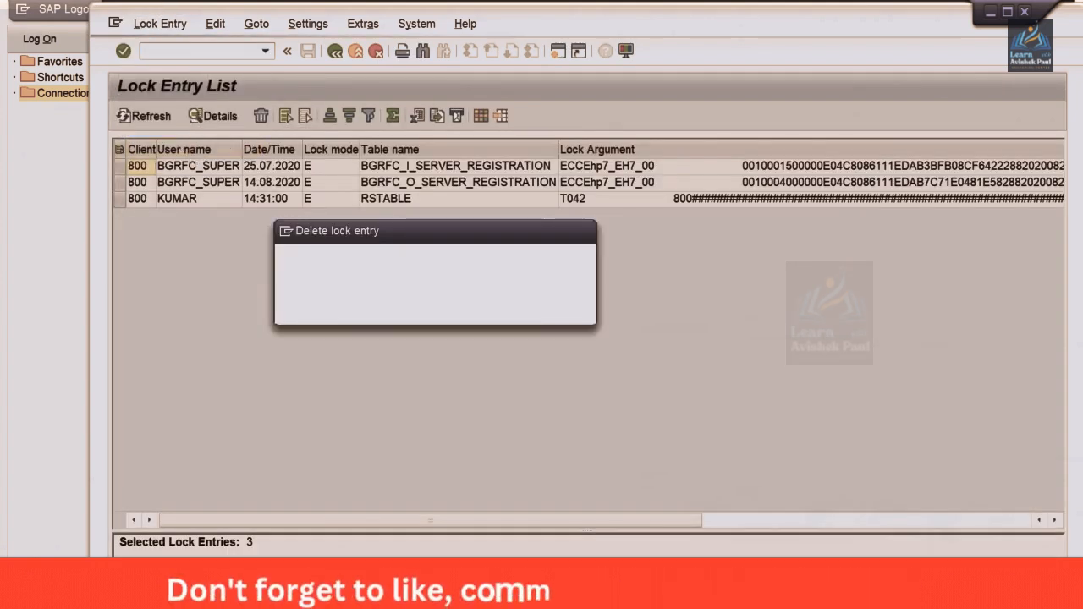
left_click(368, 313)
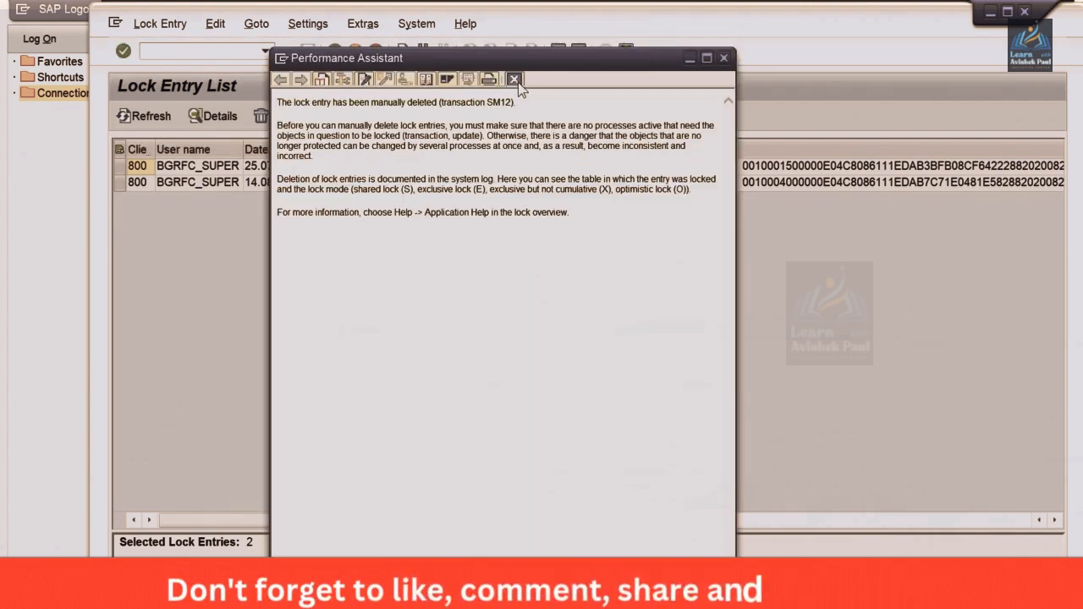
left_click(513, 79)
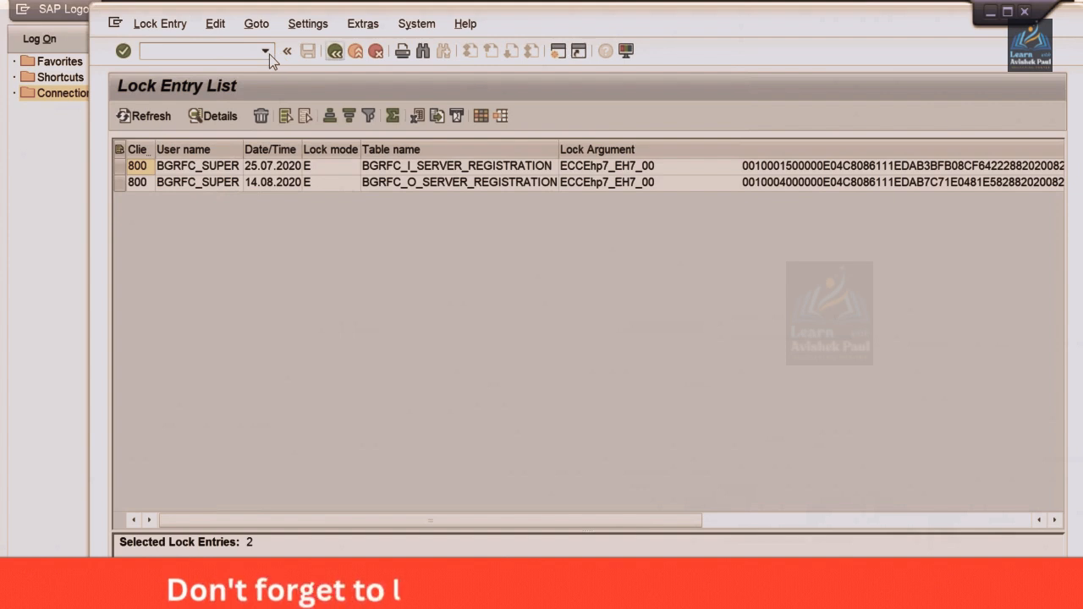
Run transaction /NFBZP and open the payment program settings for all company codes
left_click(266, 52)
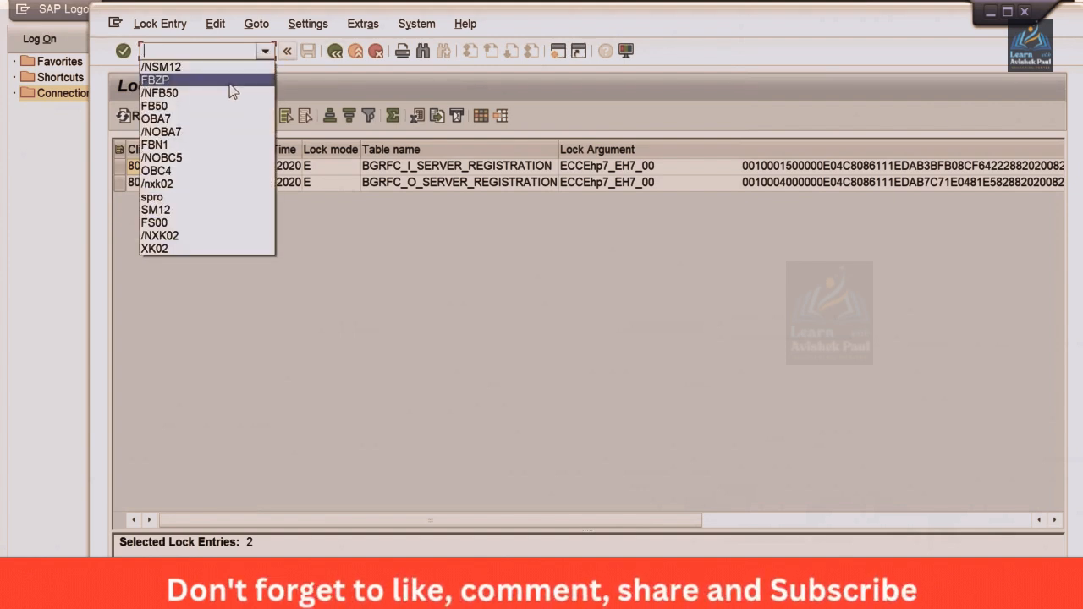
left_click(229, 90)
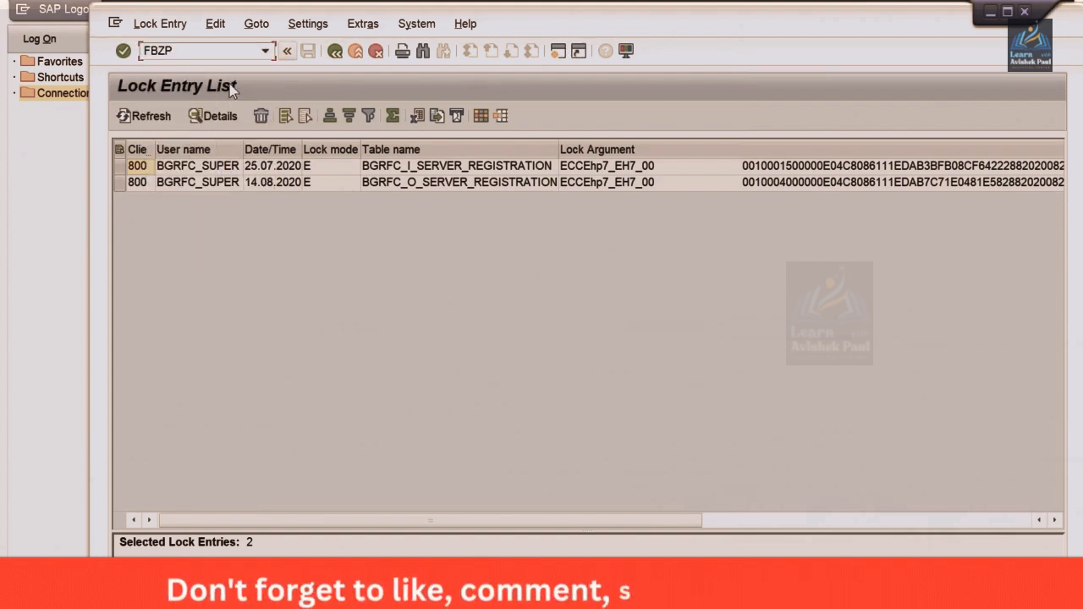
type("/N")
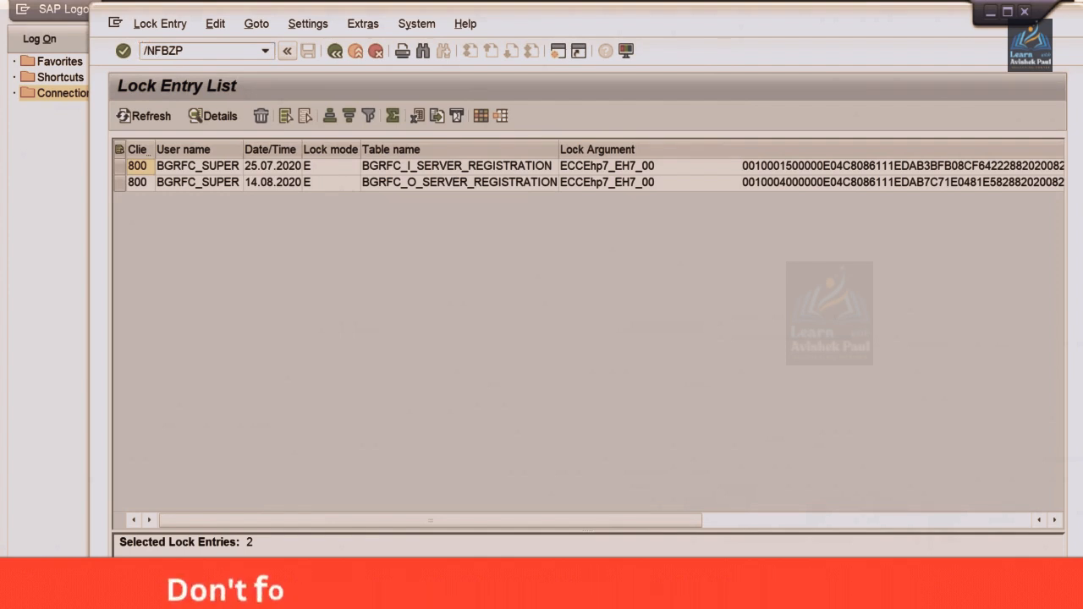
key("Return")
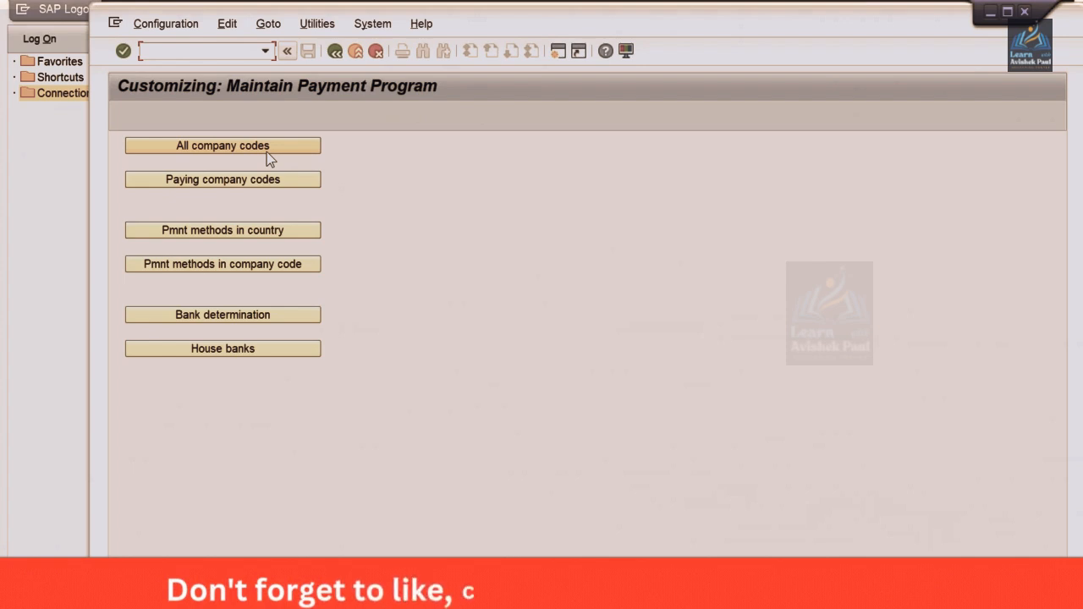
left_click(266, 152)
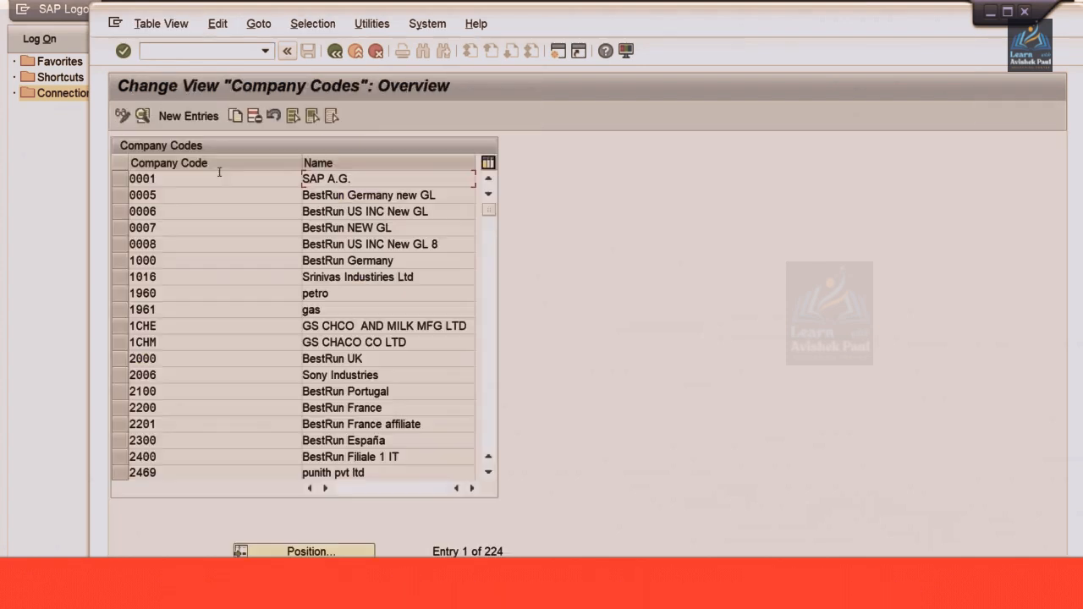
Create and save a new entry for company code TM00 with paying company code TM00, and return to the payment program overview
left_click(190, 116)
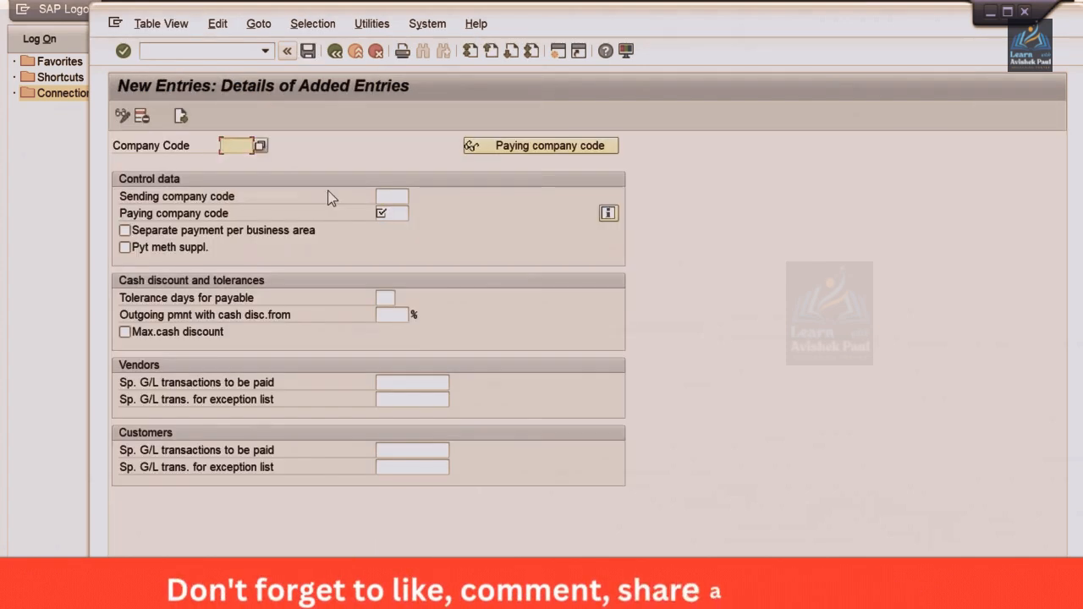
key("Return")
key("Tab")
key("Tab")
key("Tab")
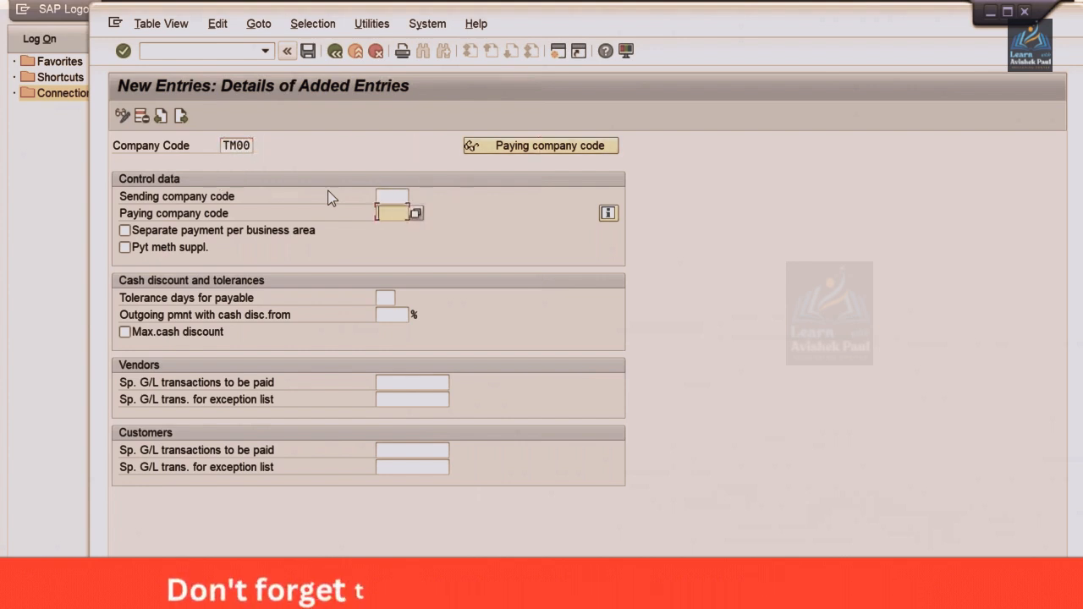
key("Return")
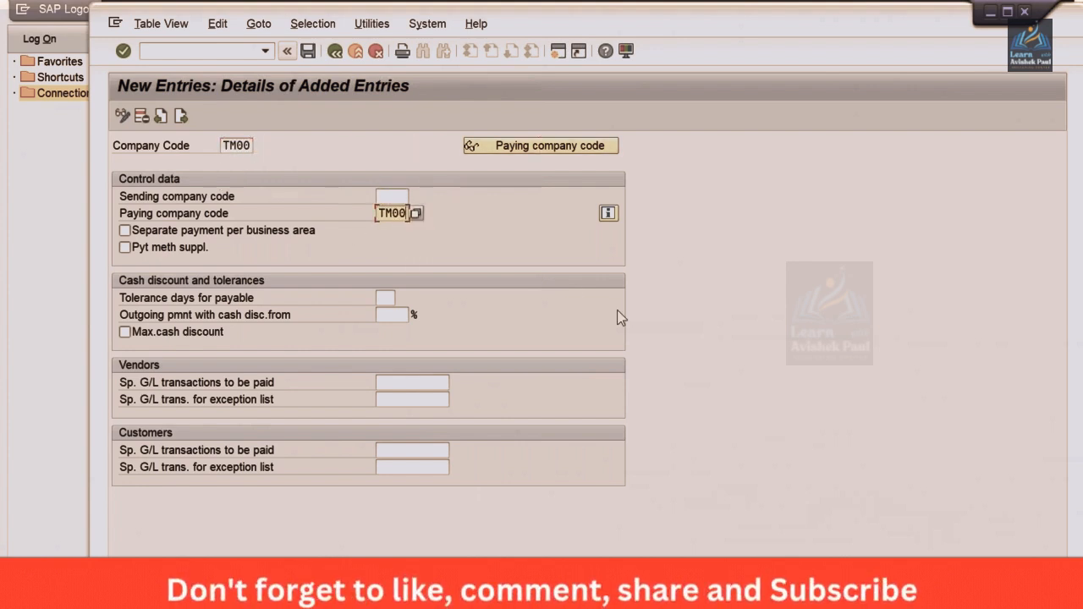
key("ctrl+s")
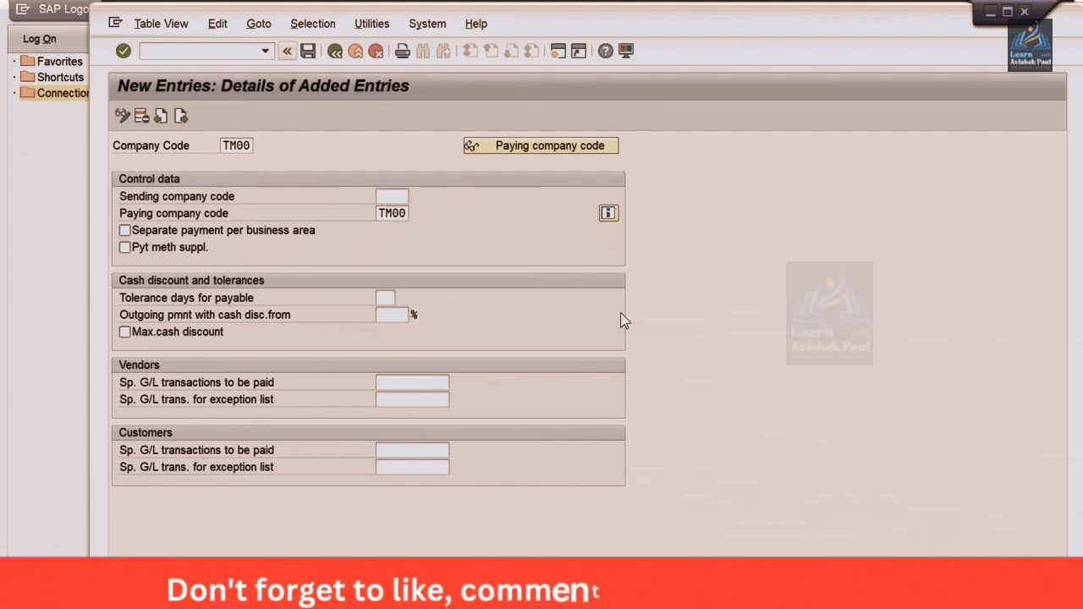
key("Return")
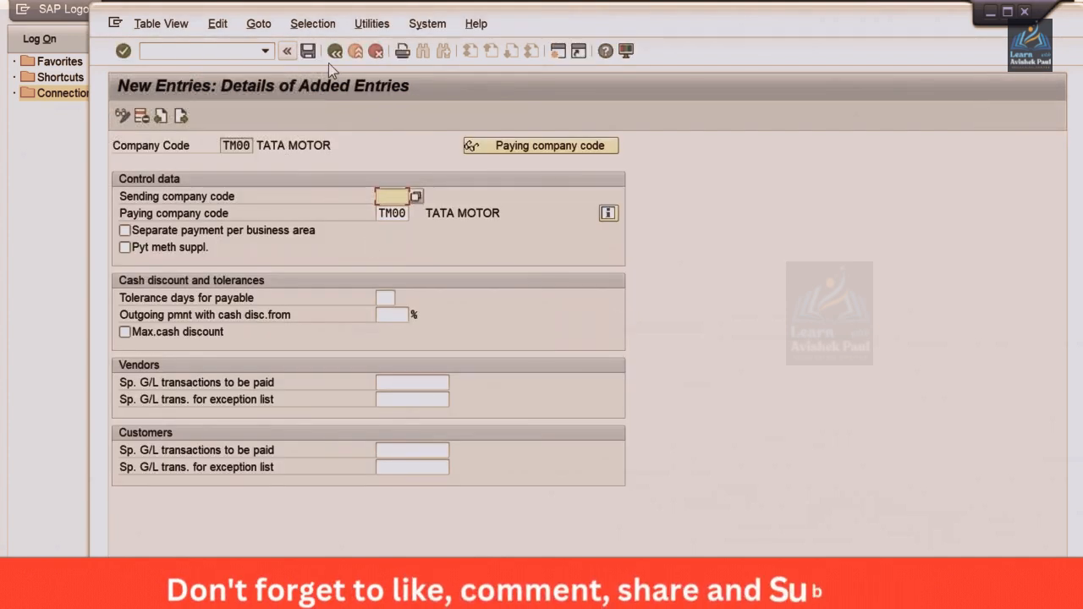
left_click(336, 52)
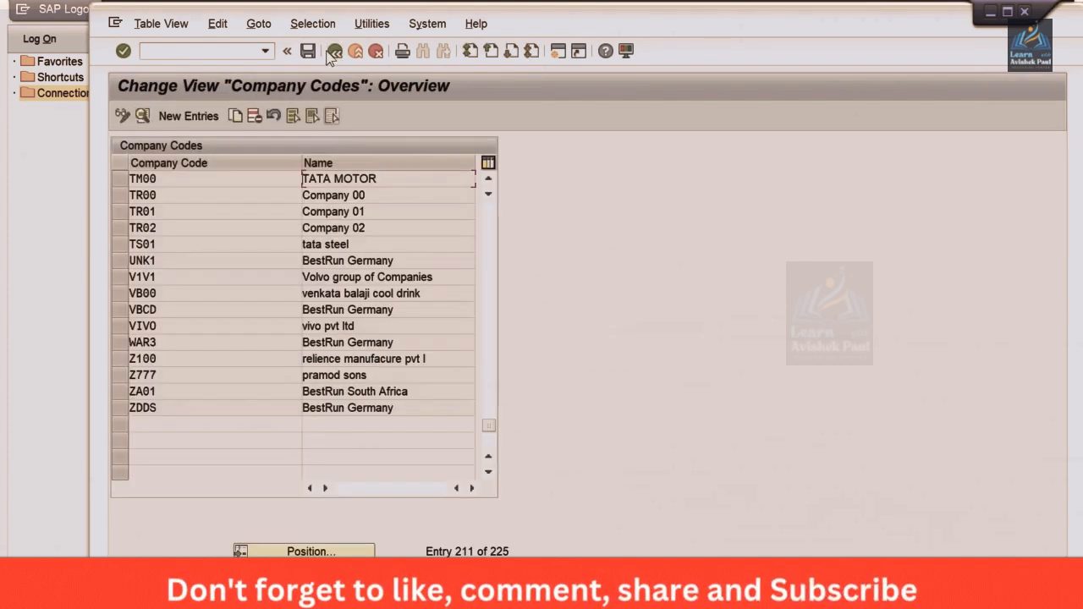
left_click(335, 52)
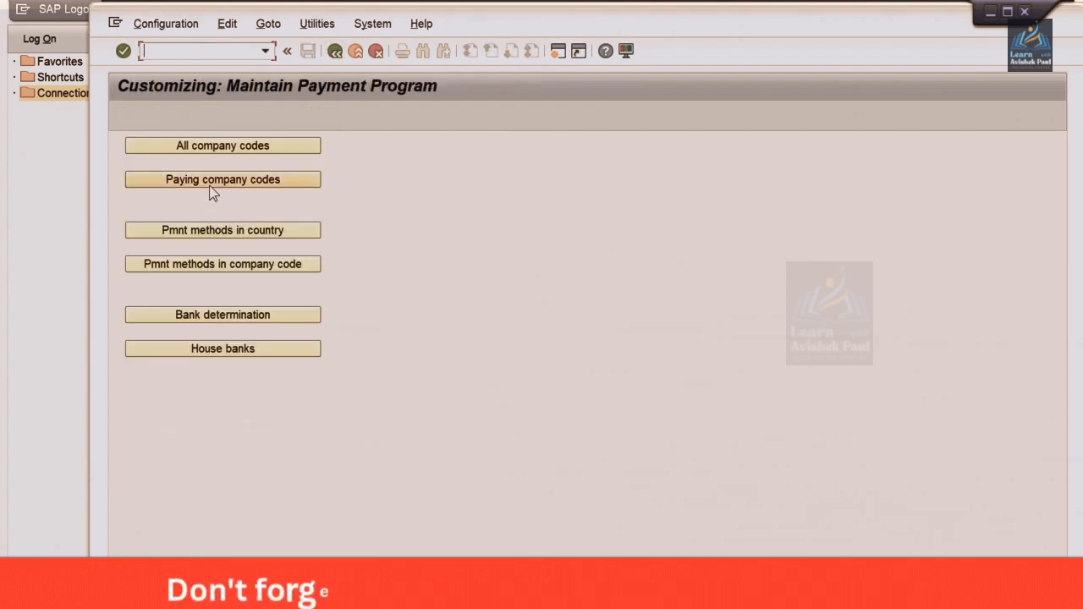
Start a new entry in the paying company codes settings for paying company code TM00
left_click(210, 188)
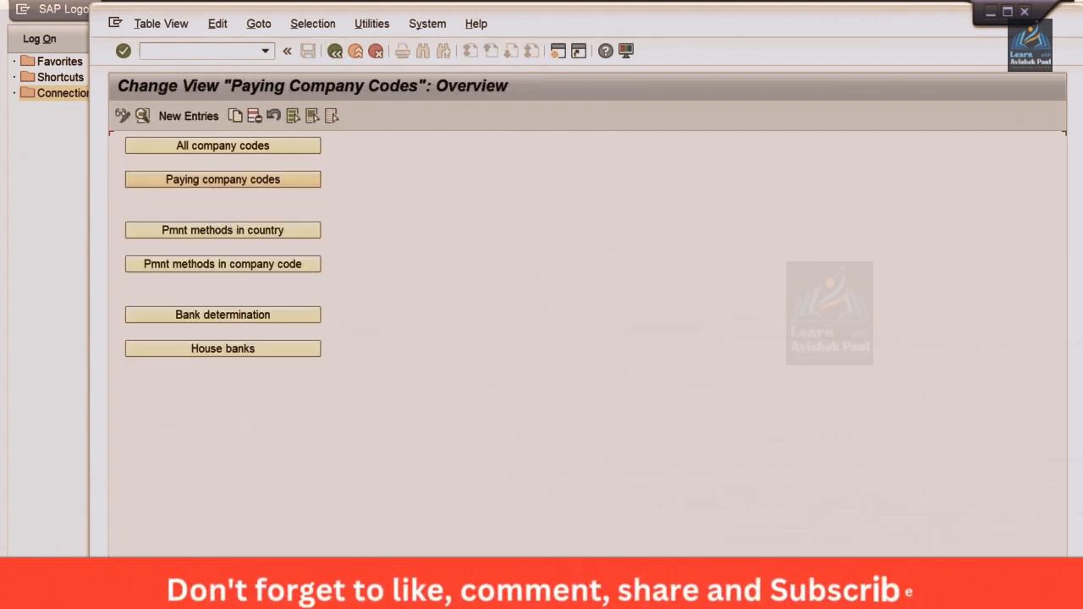
left_click(190, 117)
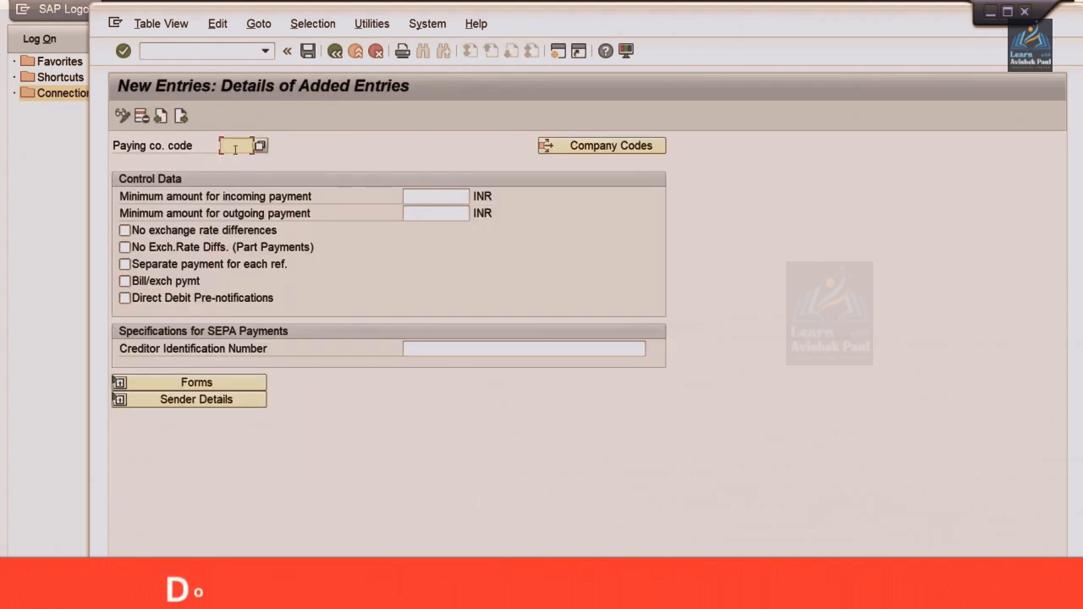
type("TM00")
key("Return")
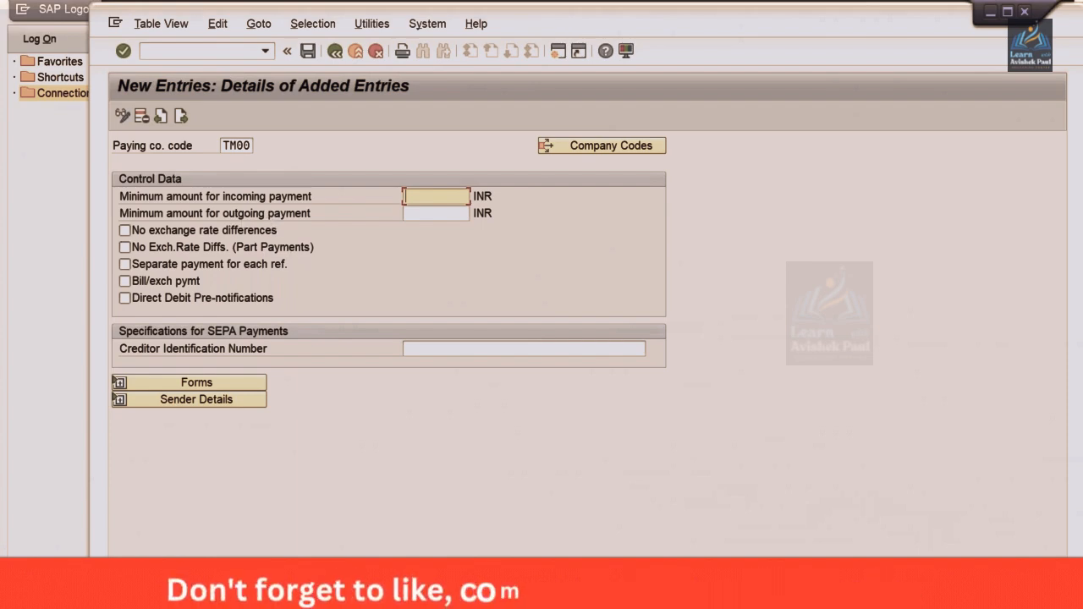
Switch to the Class workbook in Excel and enter 1000 in cell H17 as a sample amount
key("alt+Tab")
left_click(498, 446)
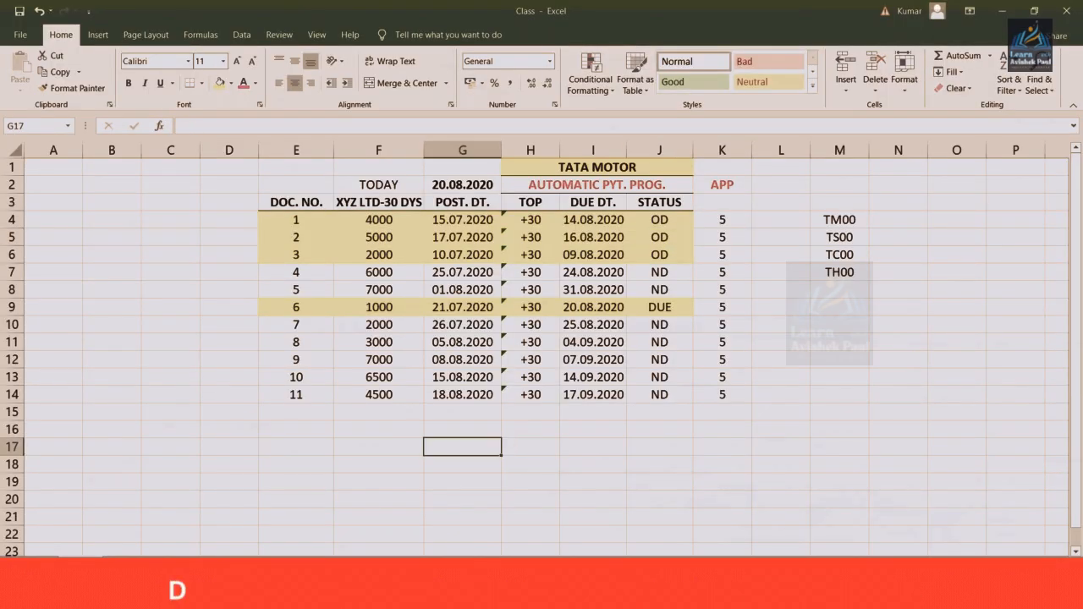
left_click(543, 446)
type("1000")
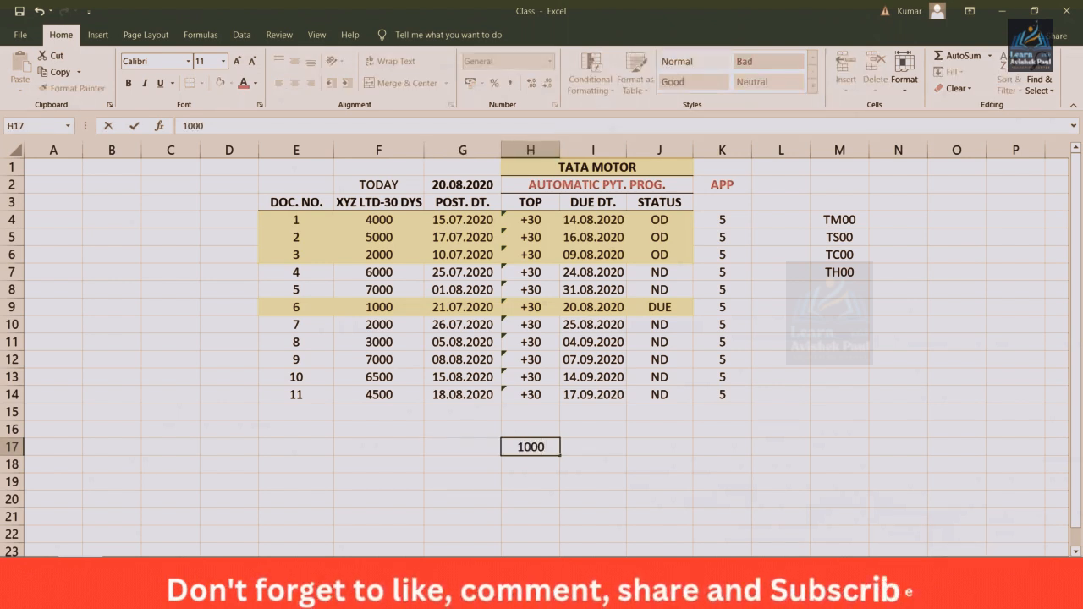
key("Return")
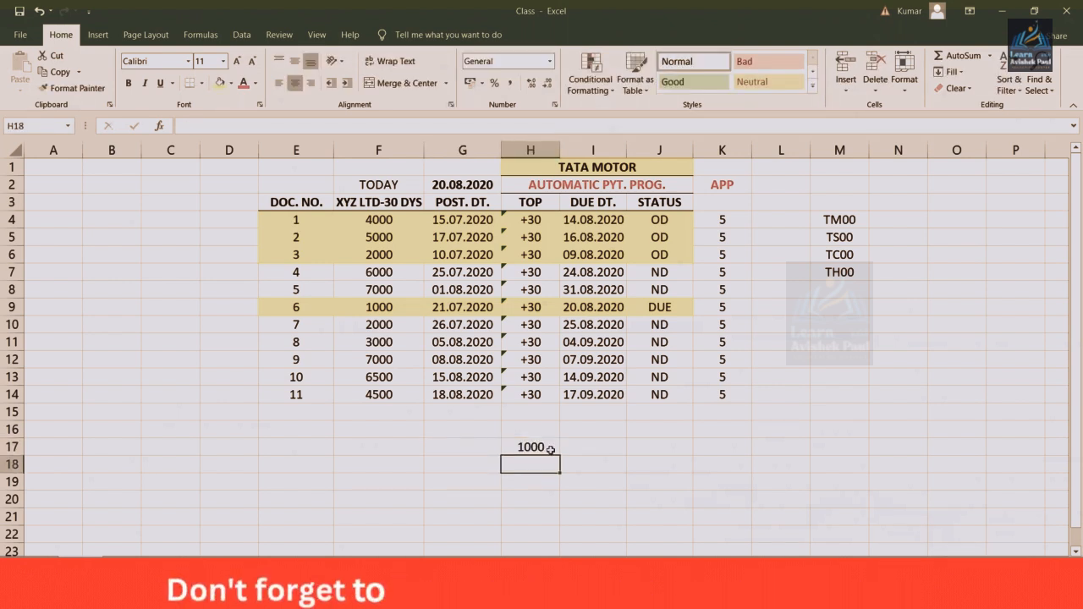
left_click(610, 448)
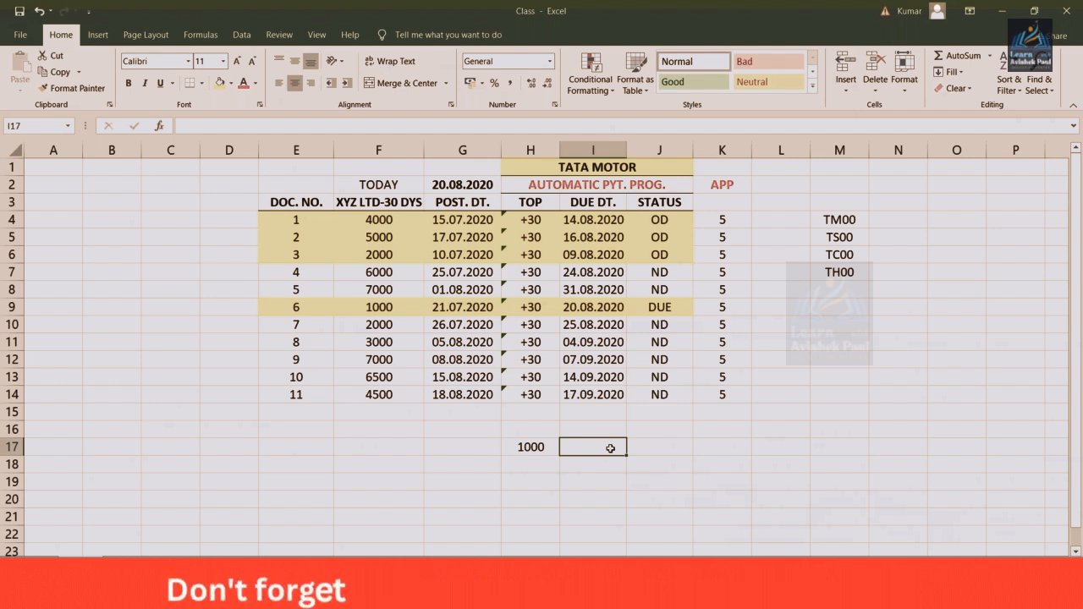
key("Left")
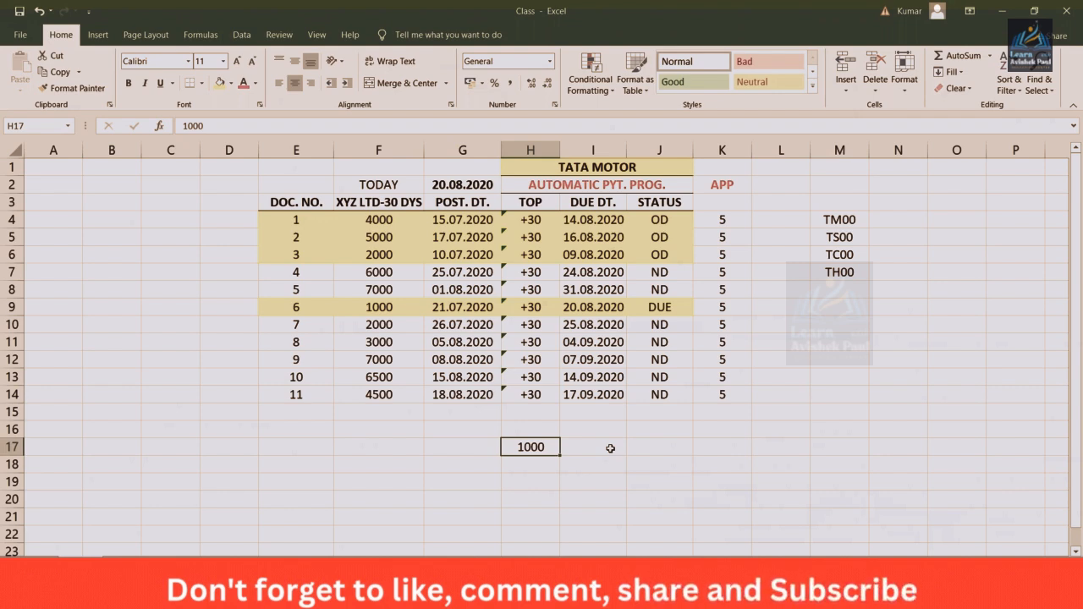
Switch back to the SAP paying company code entry for TM00 and set both minimum incoming and outgoing payment amounts to 100 INR
key("alt+Tab")
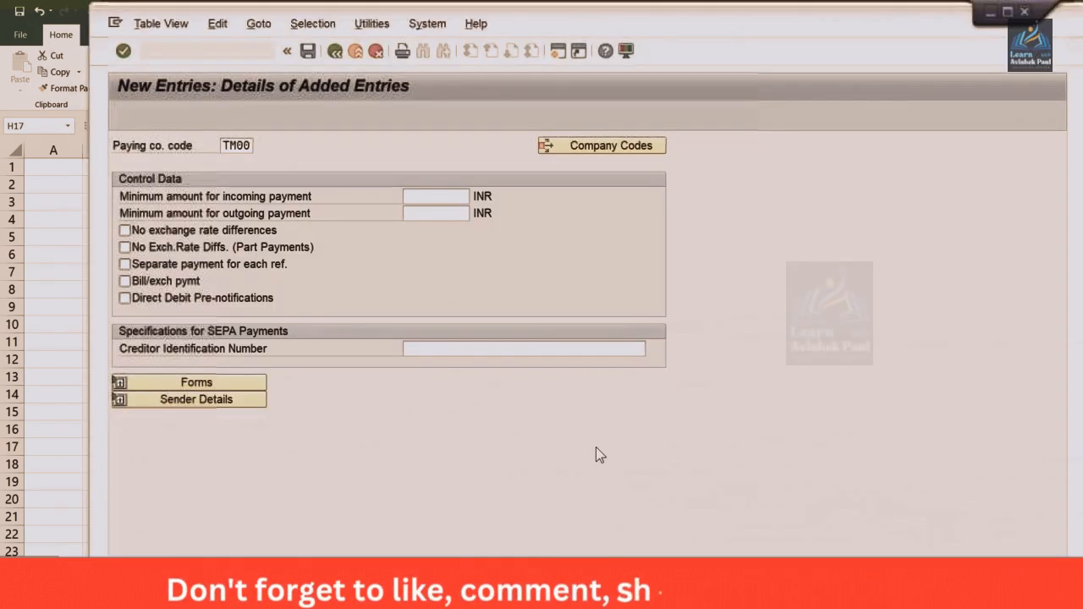
left_click(417, 198)
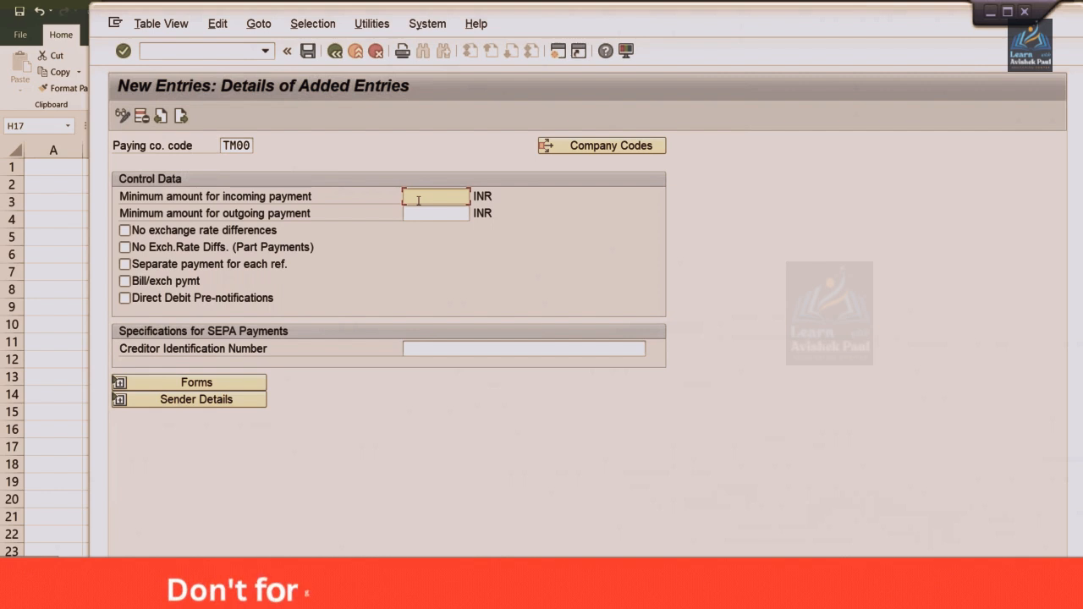
type("100 100")
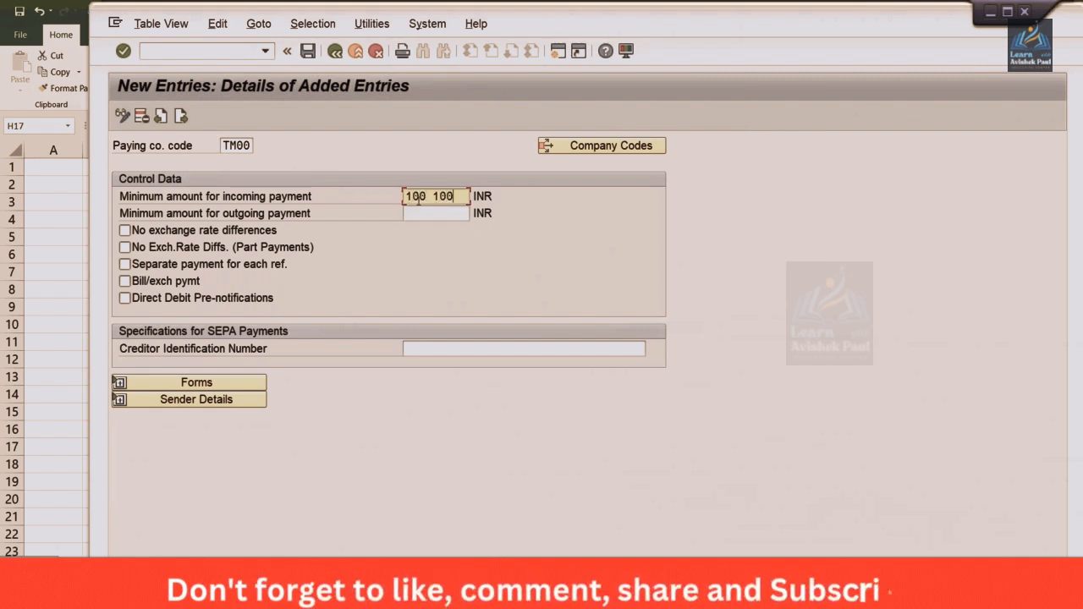
key("BackSpace")
key("BackSpace")
key("BackSpace")
key("BackSpace")
key("Tab")
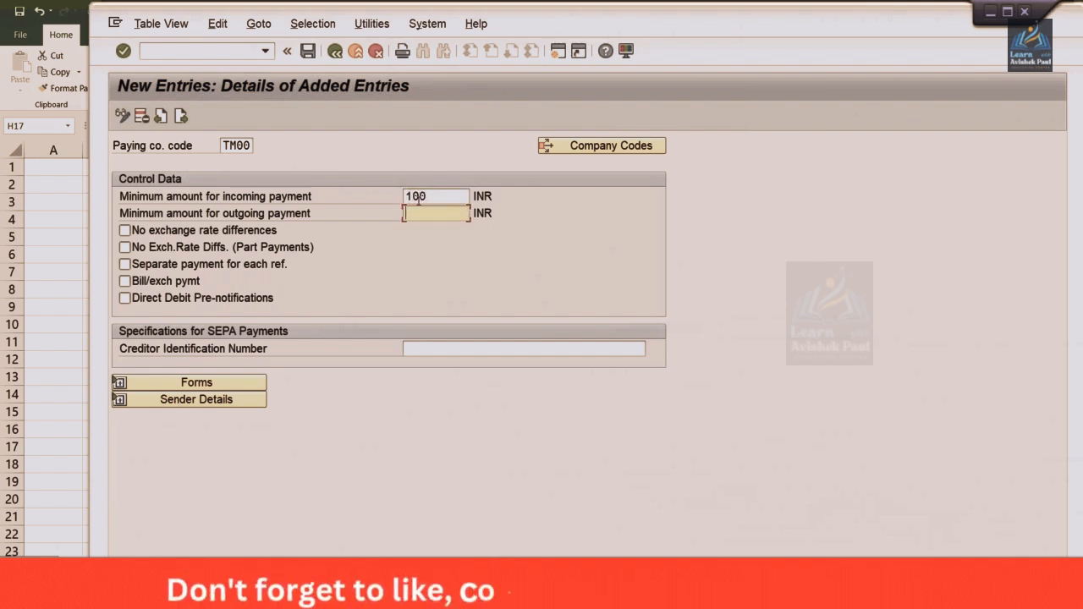
type("1000")
key("BackSpace")
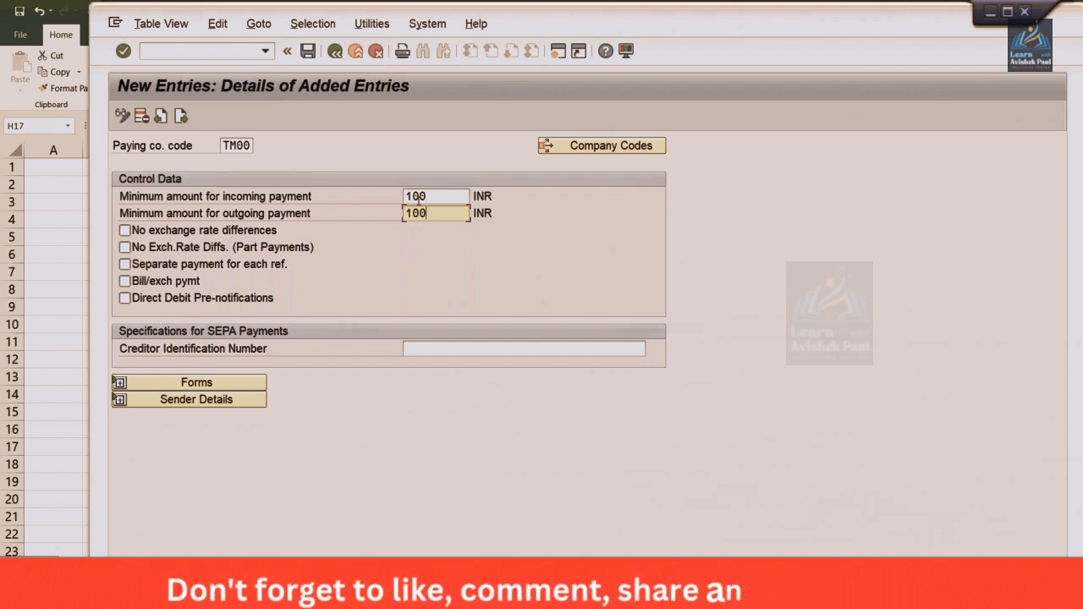
left_click(481, 195)
left_click(498, 213)
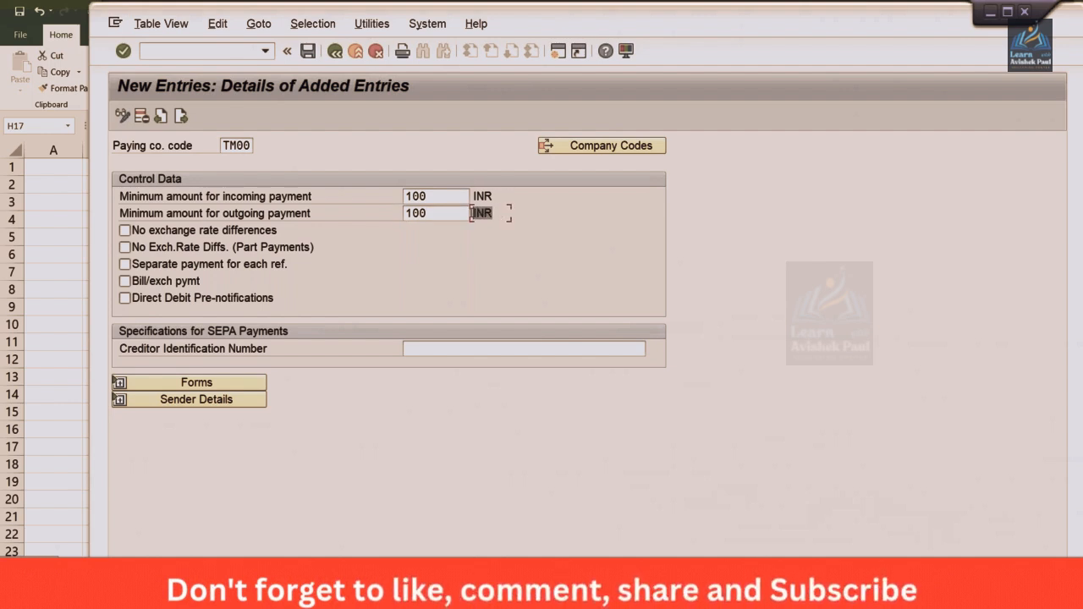
left_click(499, 195)
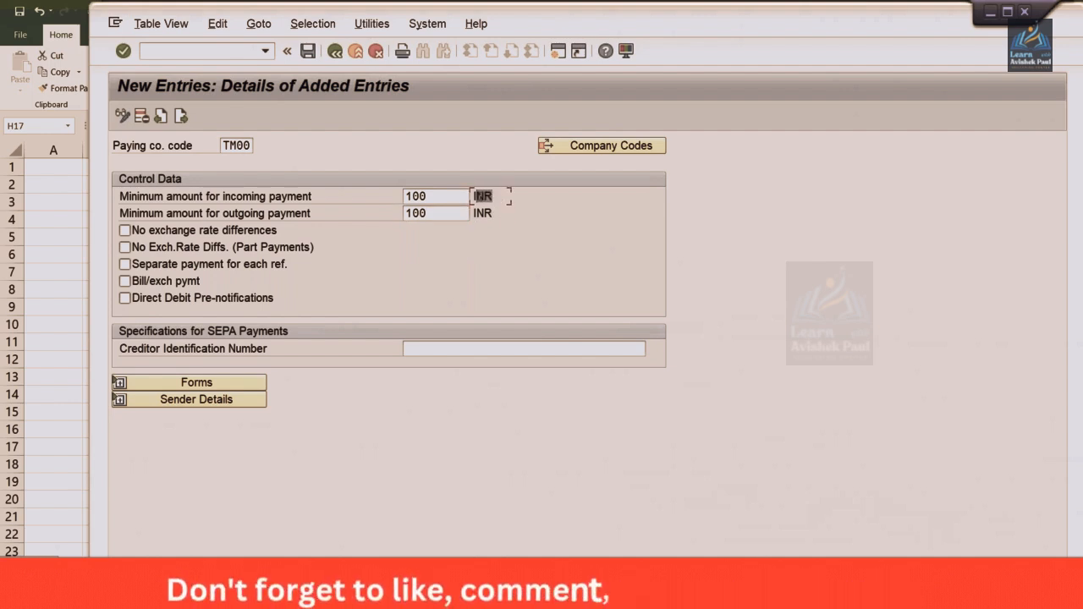
left_click(498, 212)
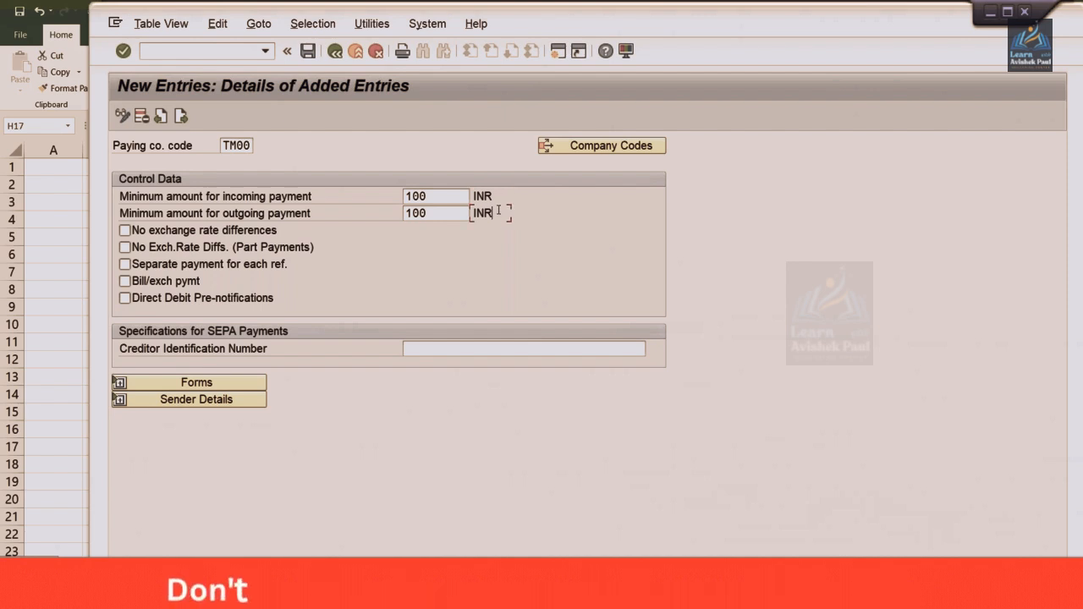
Save the TM00 paying company code entry under the TATA MOTOR customizing request and return to the payment program overview
key("Return")
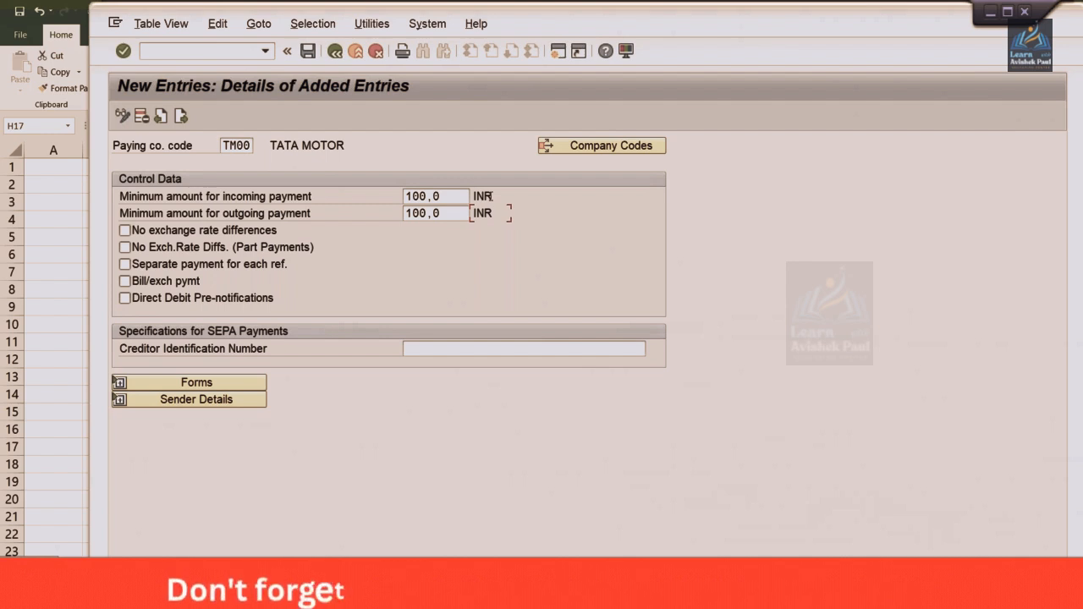
key("ctrl+s")
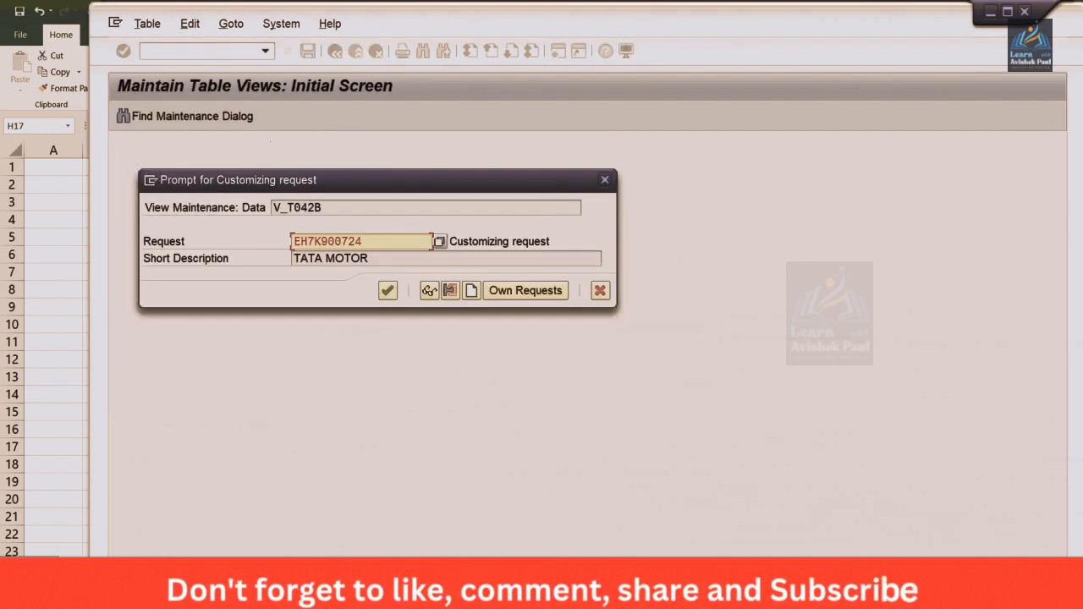
key("Return")
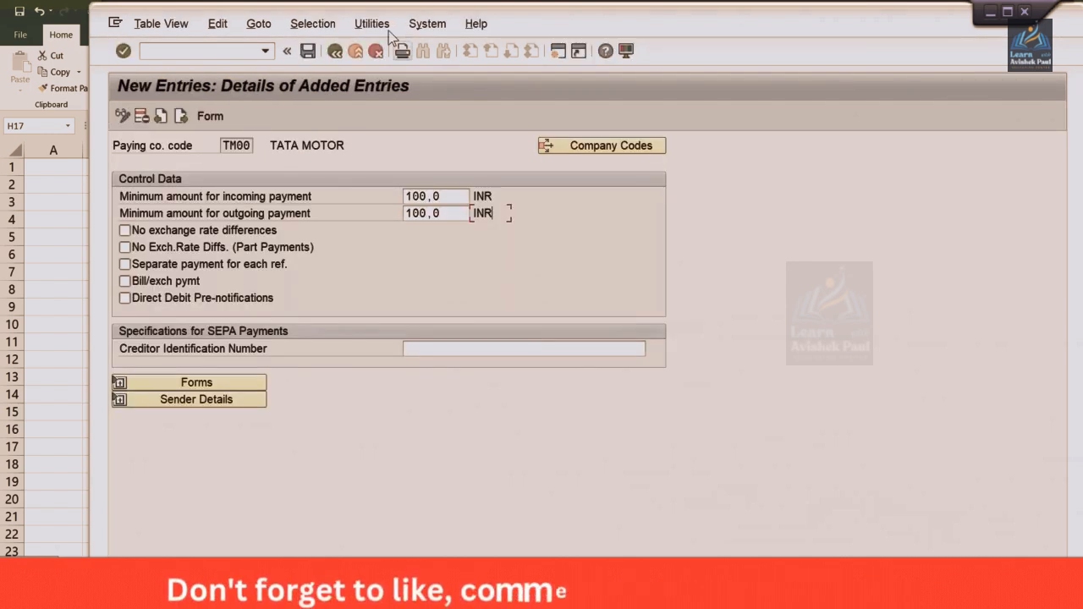
left_click(336, 52)
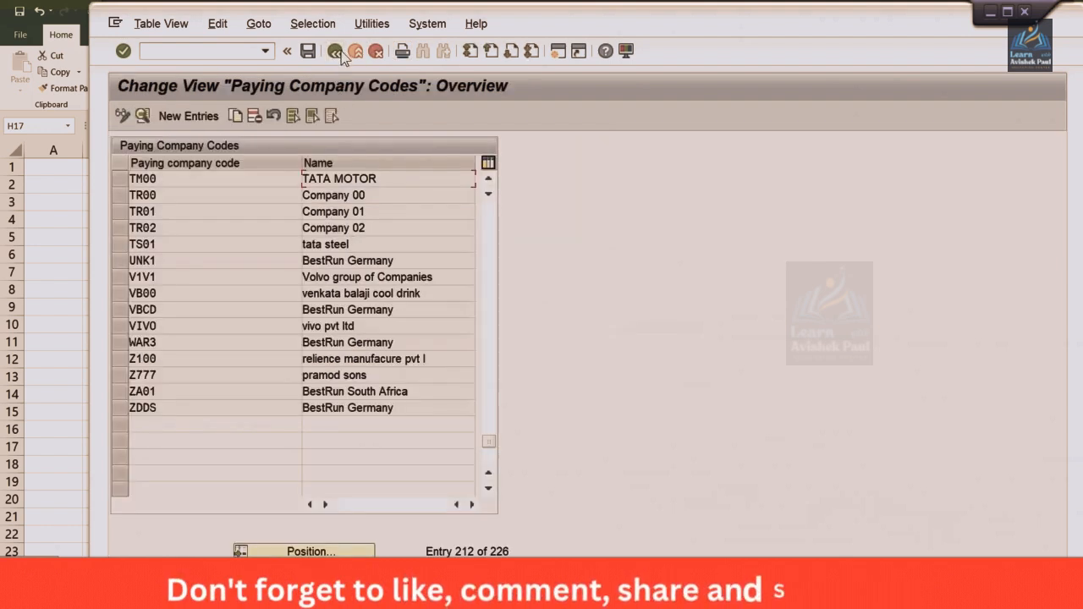
left_click(335, 52)
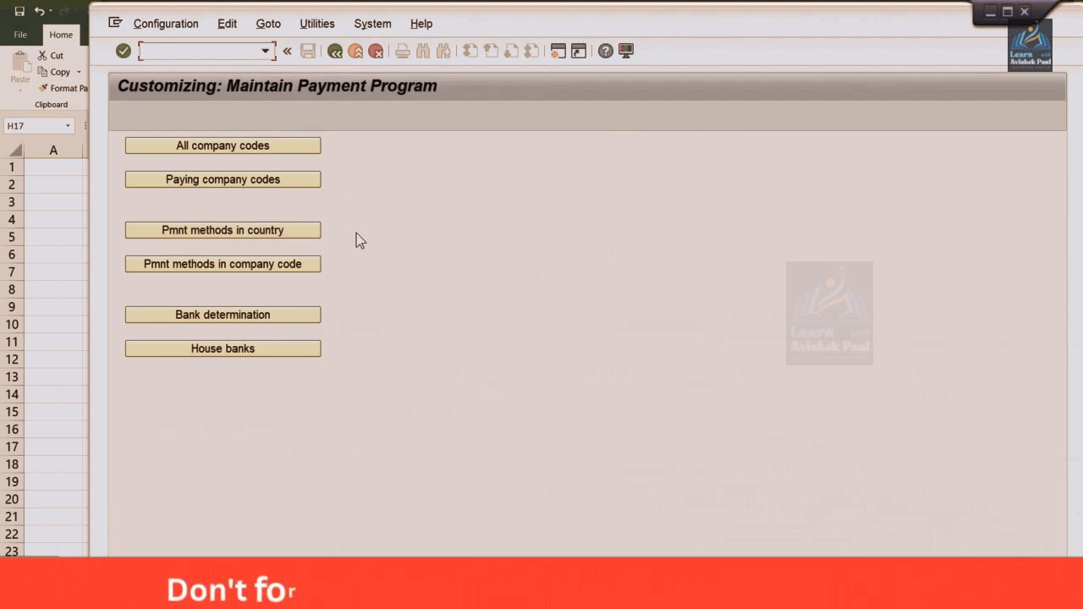
Open the settings for payment methods in country, and switch to the payment example in the Class workbook in Excel
left_click(245, 232)
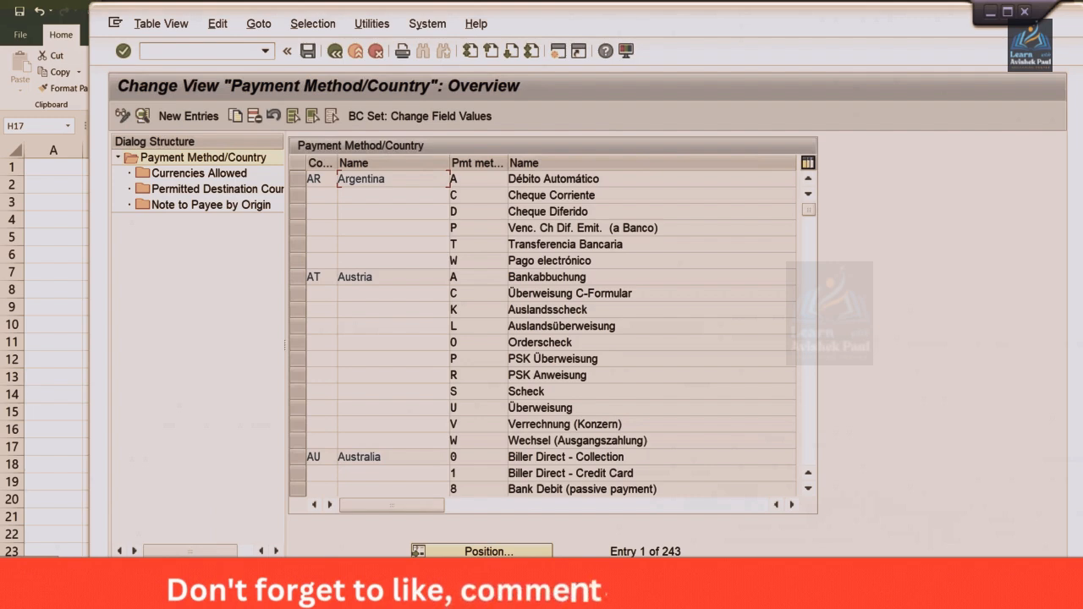
mouse_move(378, 592)
left_click(377, 518)
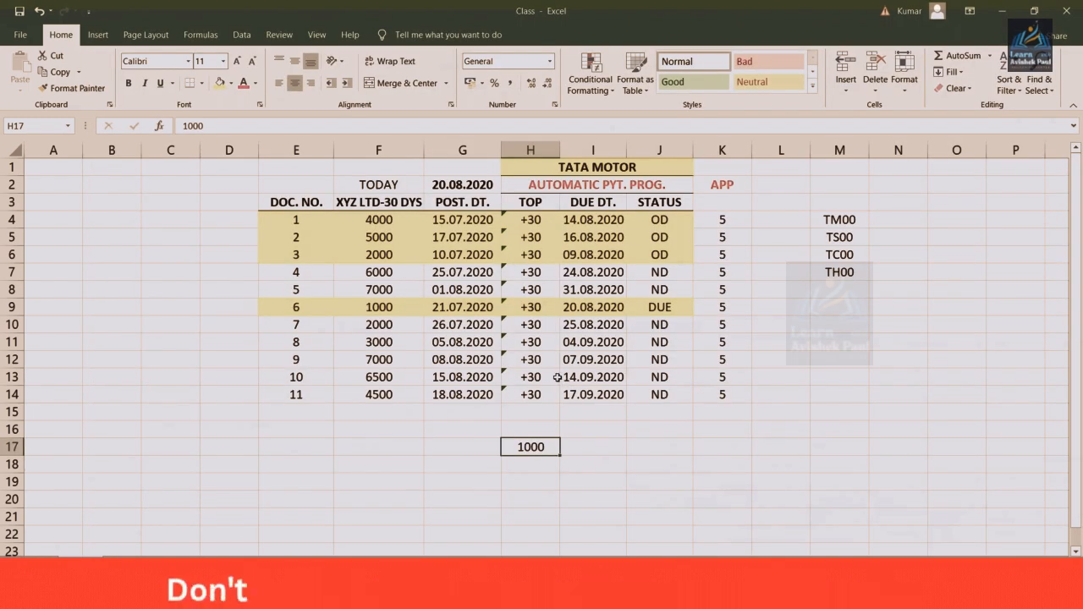
left_click(530, 376)
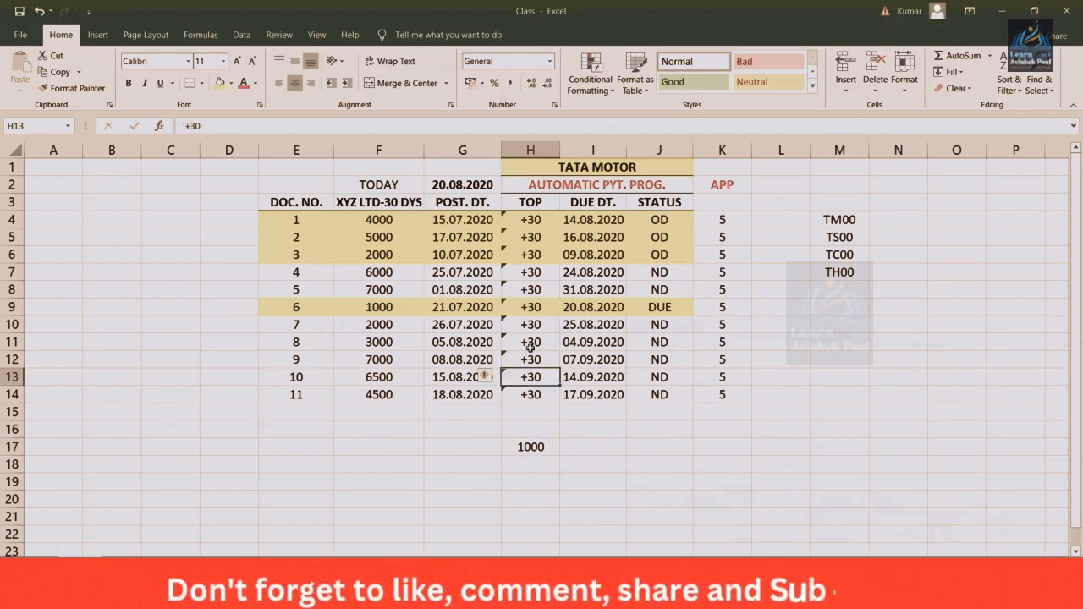